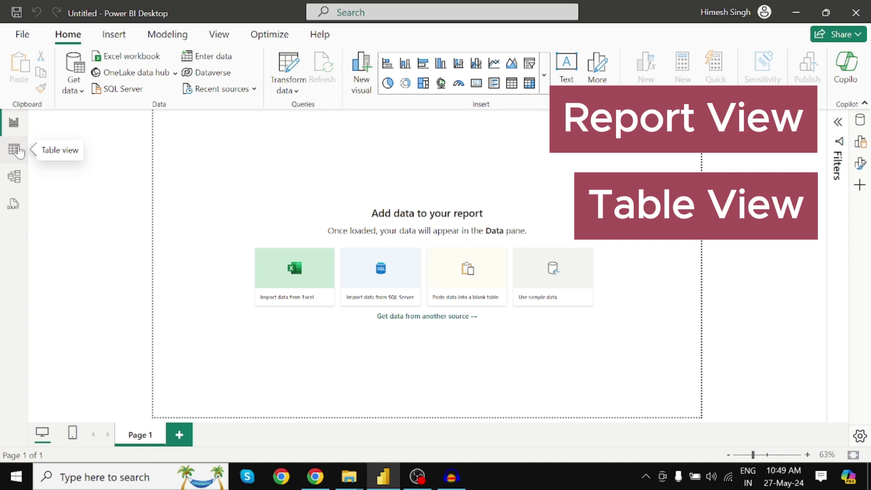
Step: Look through the Model view, Report view and Power Query Editor, collapsing the Model view's Properties and Data panes
click(14, 177)
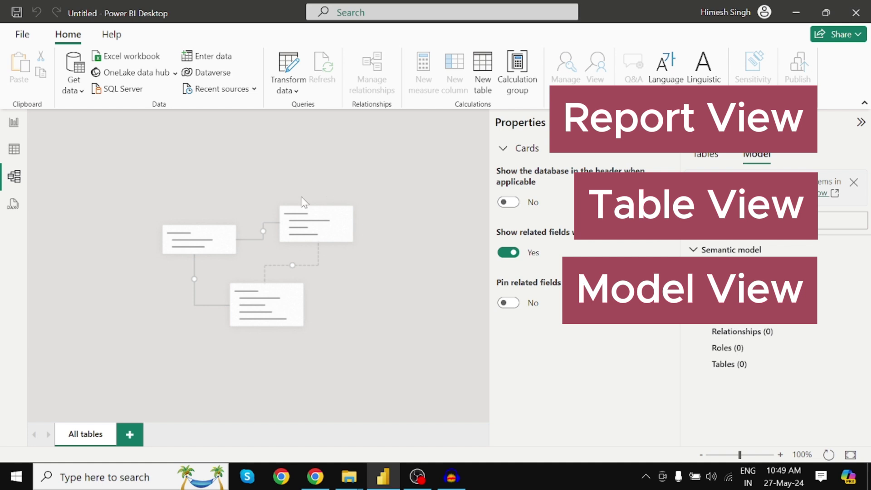
click(861, 122)
click(839, 127)
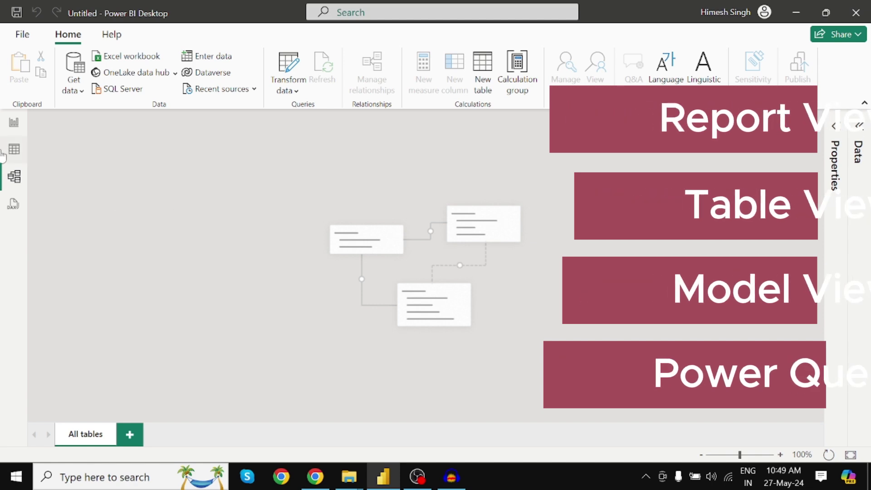
click(13, 123)
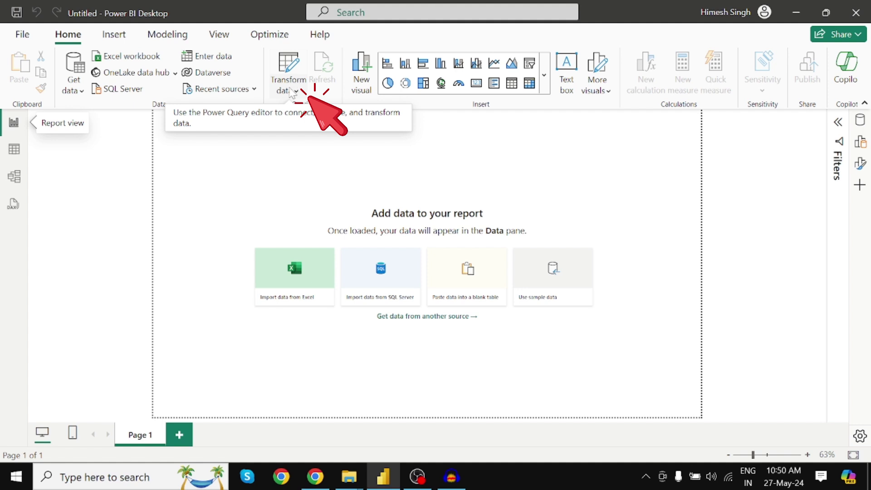
click(293, 73)
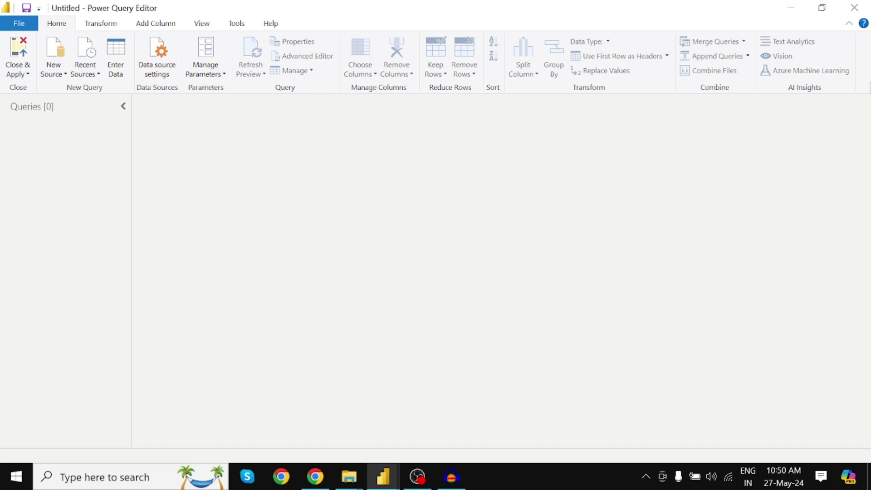
click(855, 12)
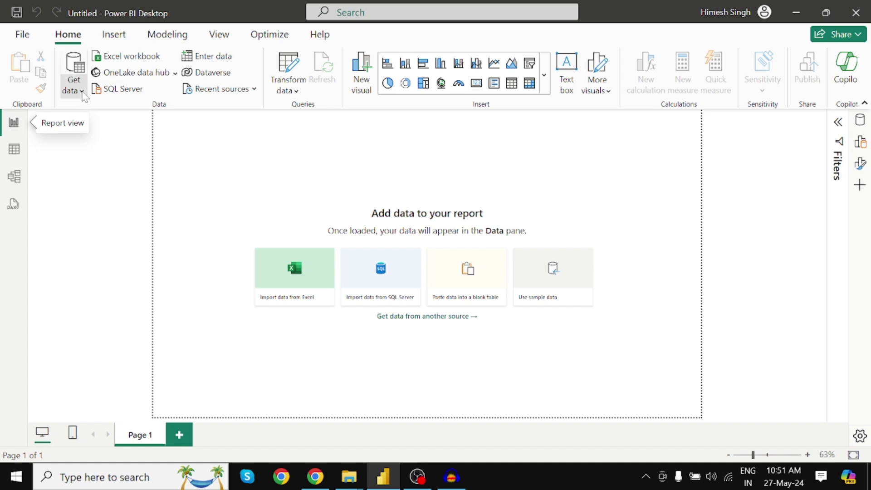
Step: Examine the list of common data sources, including Excel workbook, and check the working folder in File Explorer
click(76, 89)
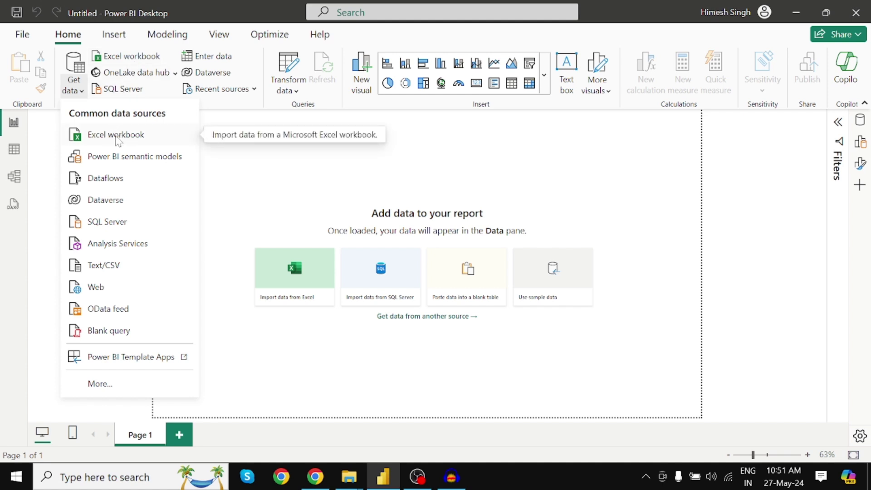
click(273, 218)
mouse_move(354, 463)
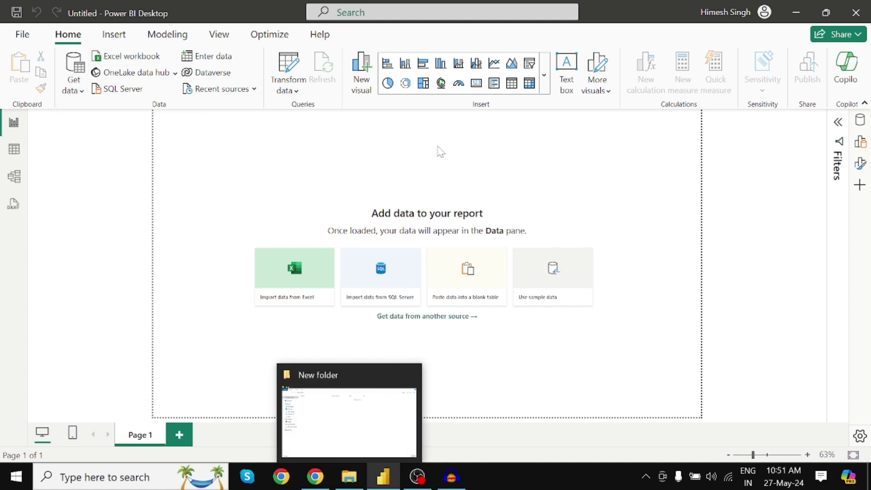
click(350, 478)
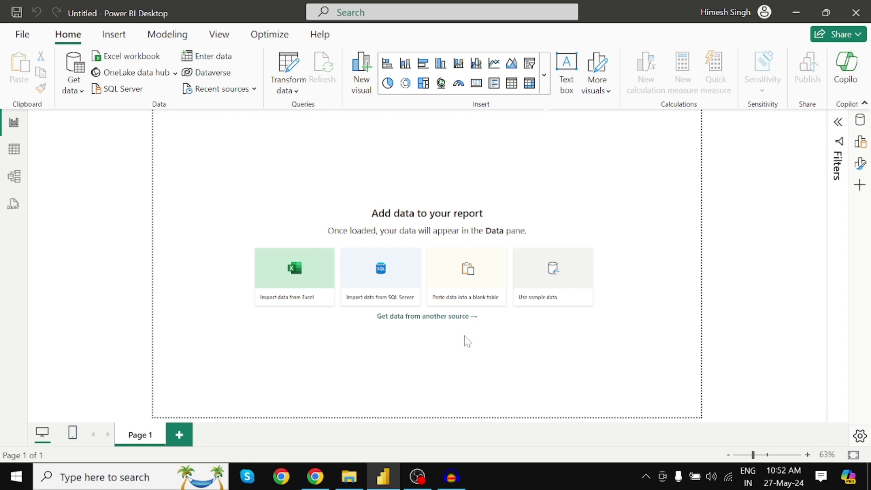
Step: Switch to Chrome, open chat.openai.com and send ChatGPT the prompt "Please create a date column with 15 rows"
click(316, 477)
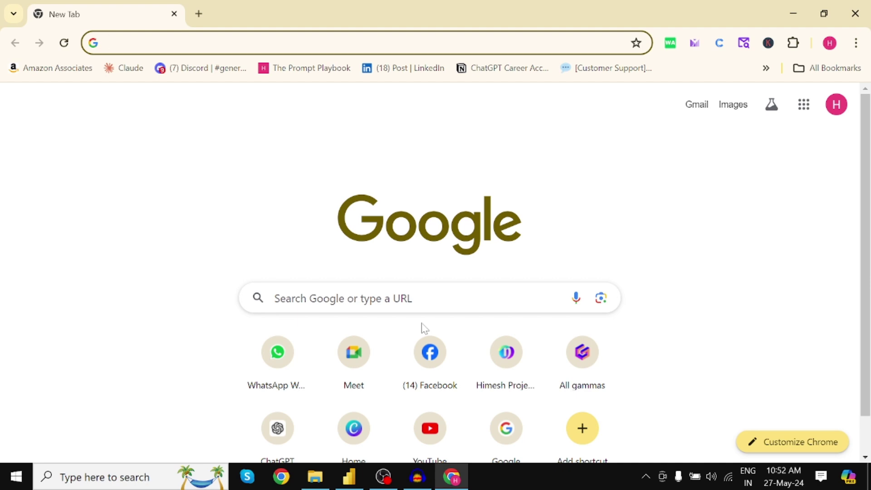
text(chat.openai.com)
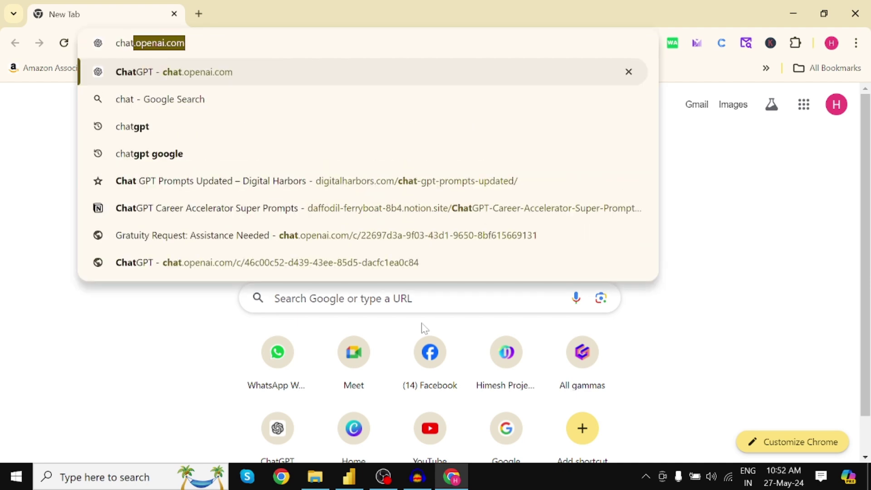
key(Return)
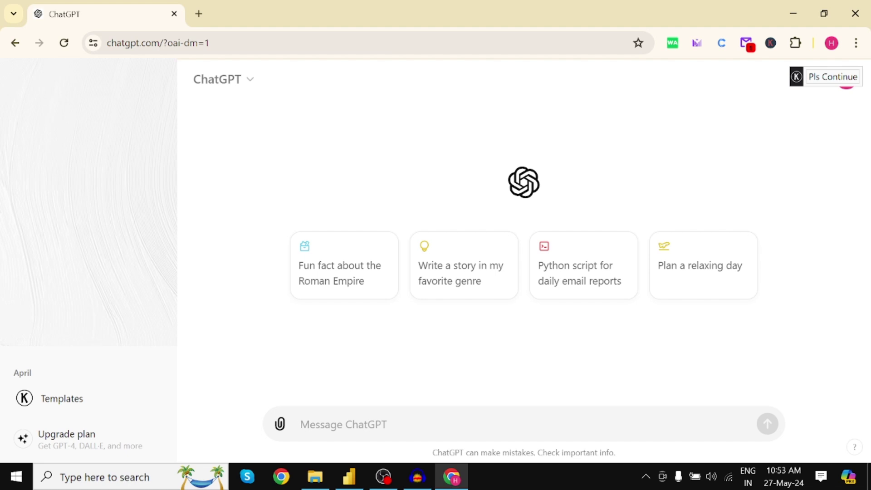
text(Please create a date column with 15 rows)
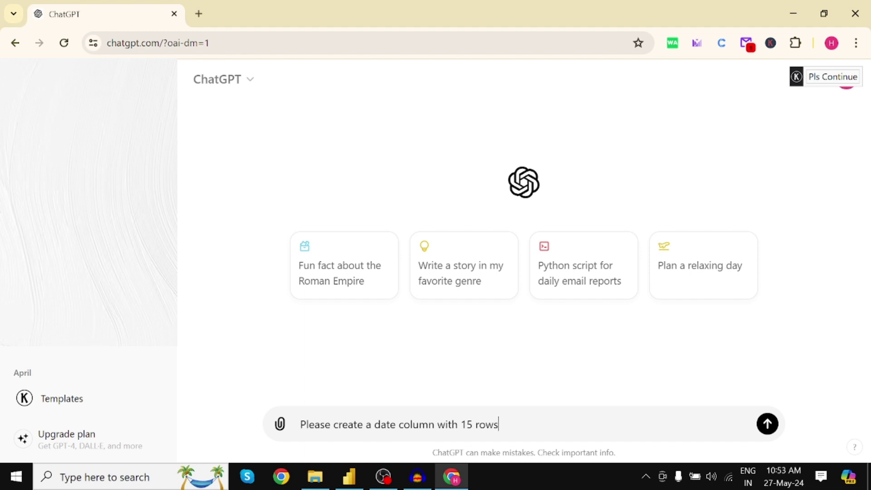
key(Return)
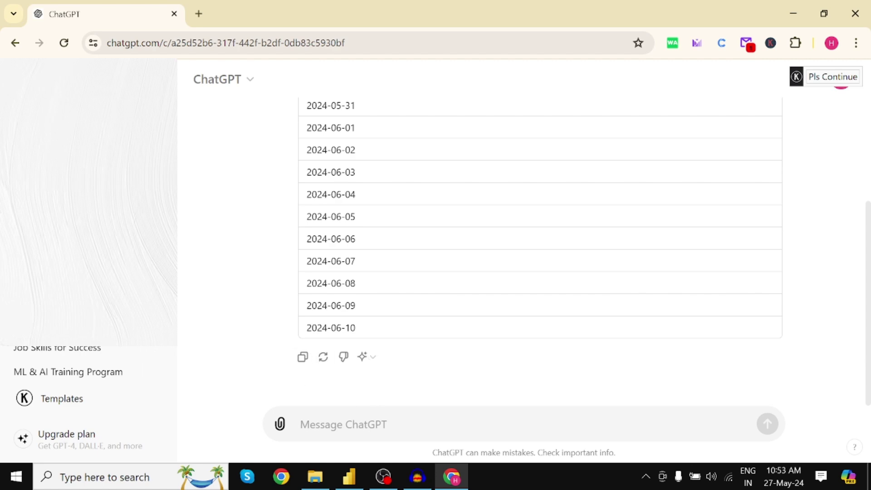
Step: Copy all dates in ChatGPT's table from 2024-05-27 to 2024-06-10, without the Date header
drag(356, 328, 307, 328)
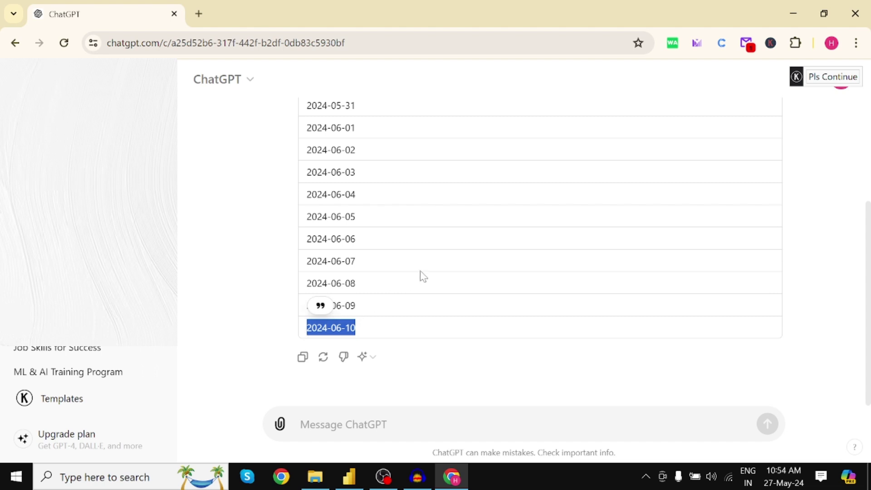
scroll(425, 279, up, 5)
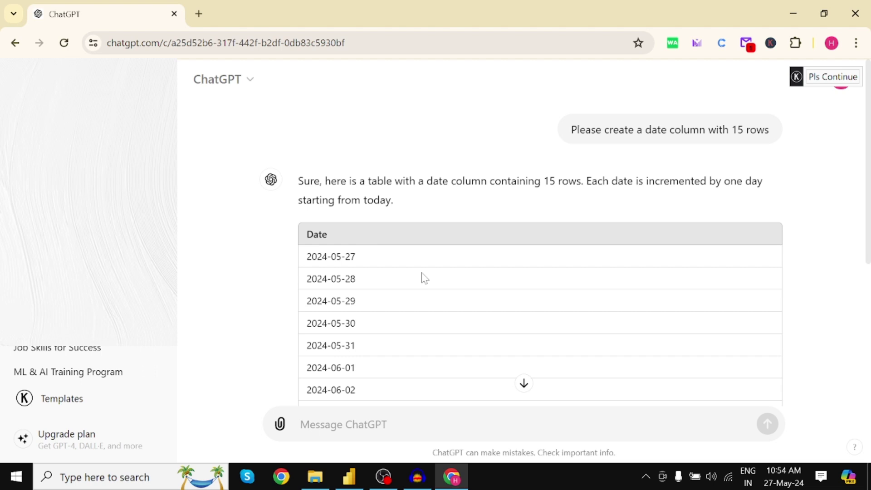
drag(395, 240, 307, 263)
scroll(395, 297, down, 5)
scroll(350, 243, up, 5)
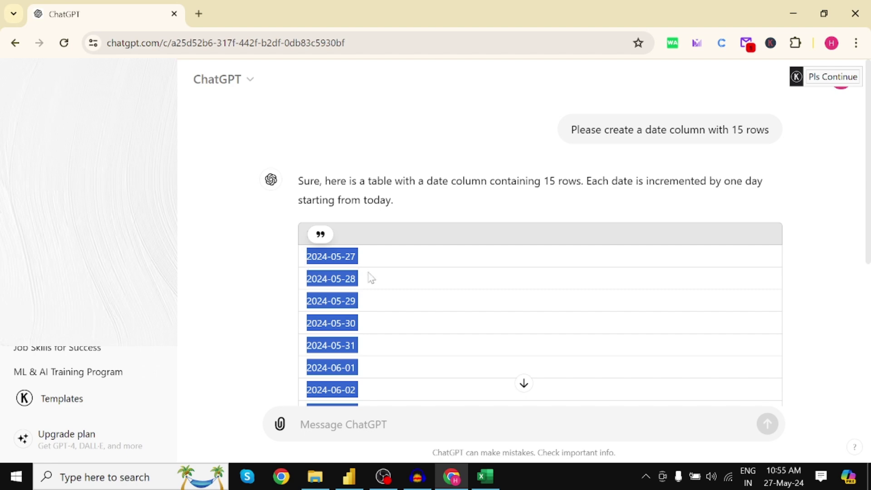
Step: Create a Microsoft Excel worksheet named Date Function.xlsx in New folder in File Explorer and open it
click(315, 476)
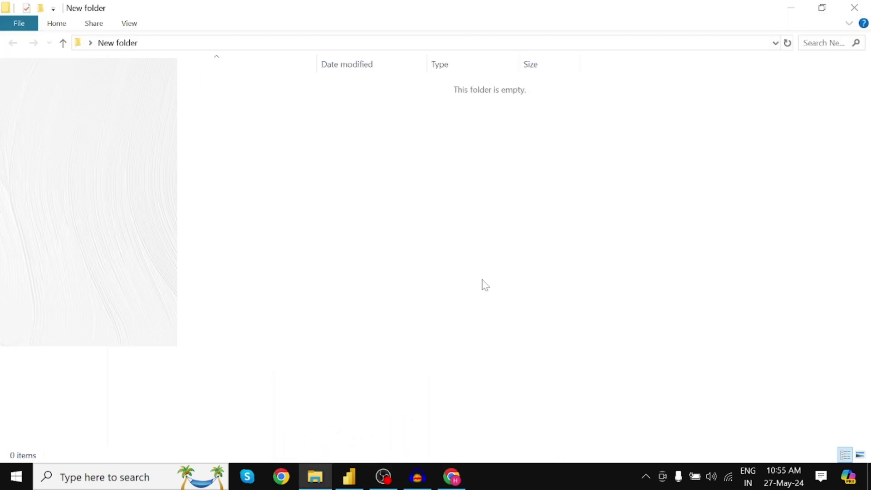
right_click(270, 167)
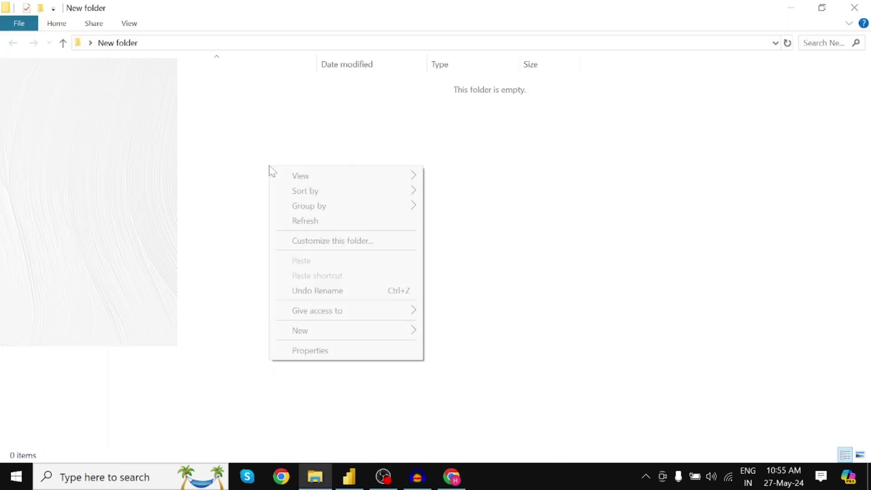
mouse_move(333, 336)
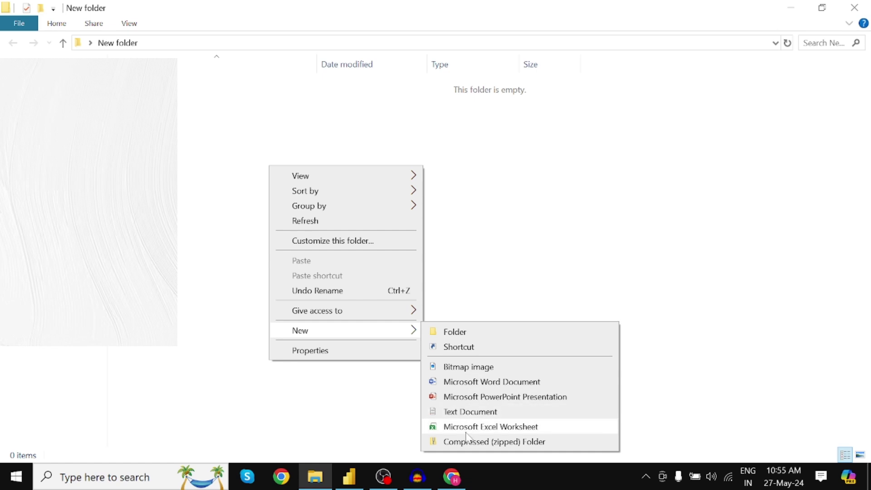
click(454, 426)
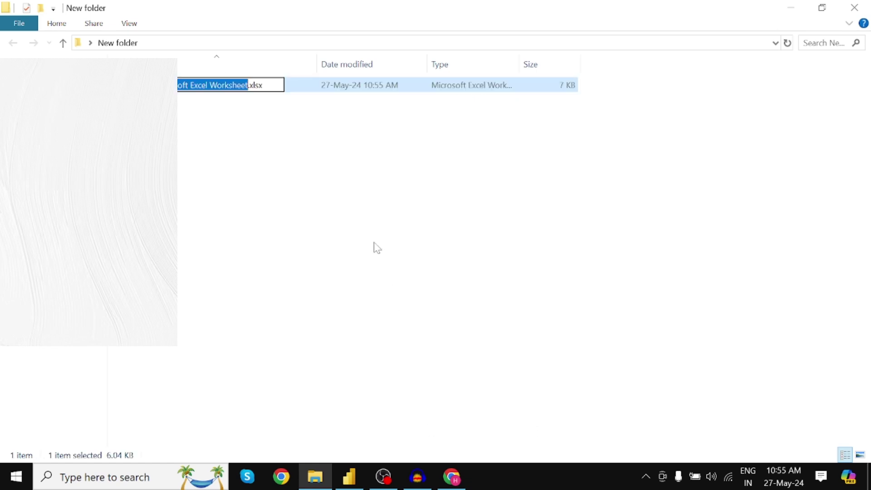
text(Employee)
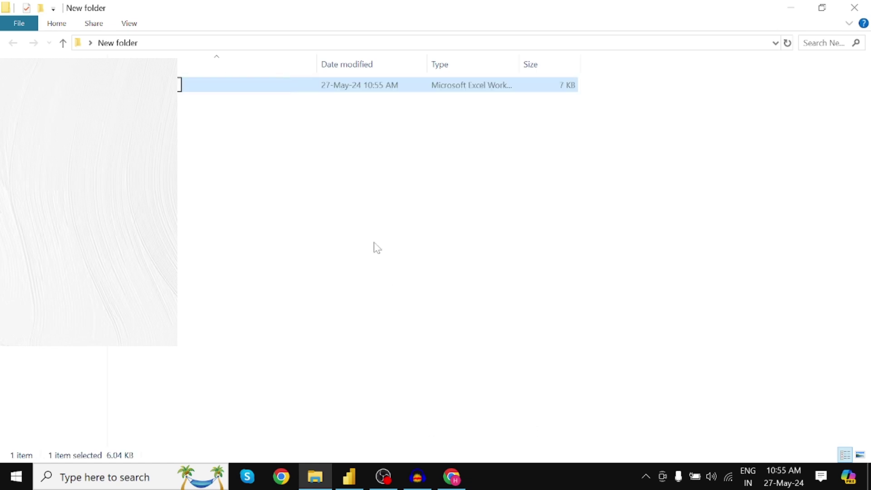
text(on.xlsx)
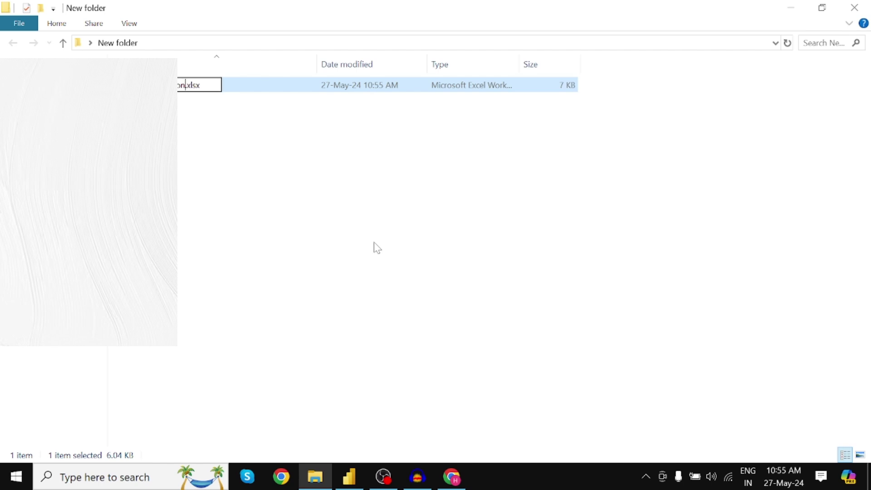
key(Return)
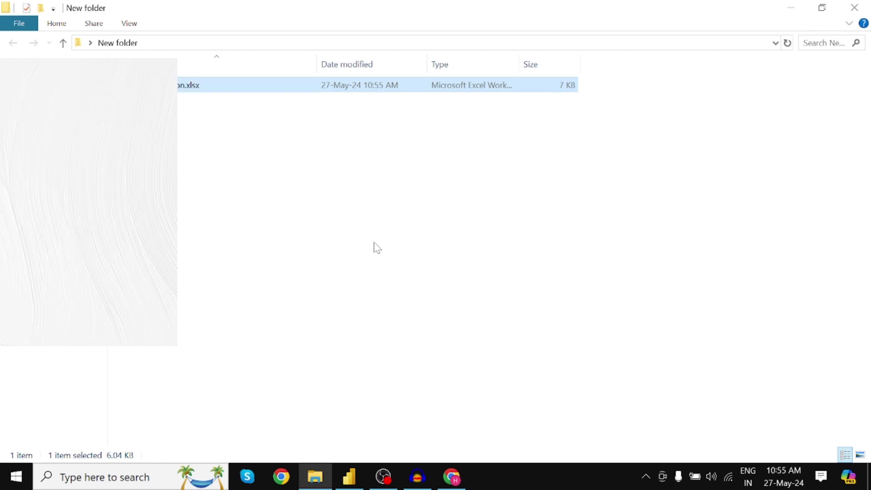
double_click(266, 89)
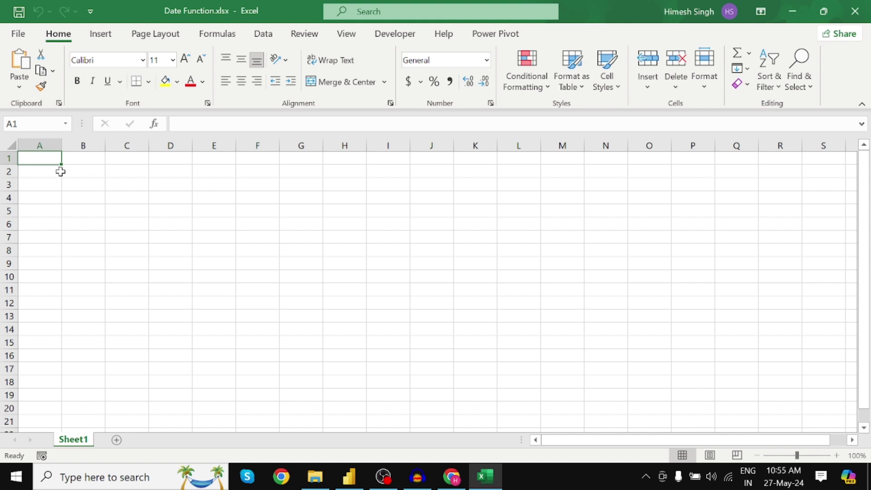
Step: Paste the copied dates into column A starting at cell A2 and fit the column width to them
click(60, 172)
key(ctrl+v)
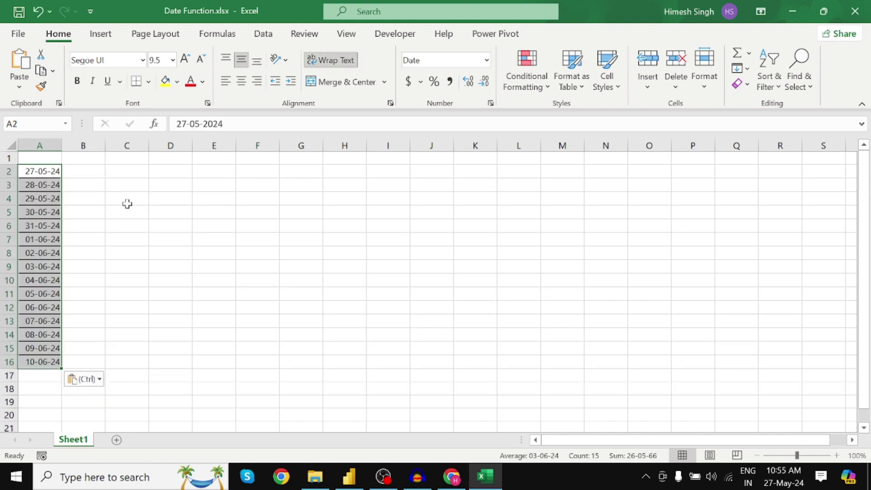
double_click(61, 145)
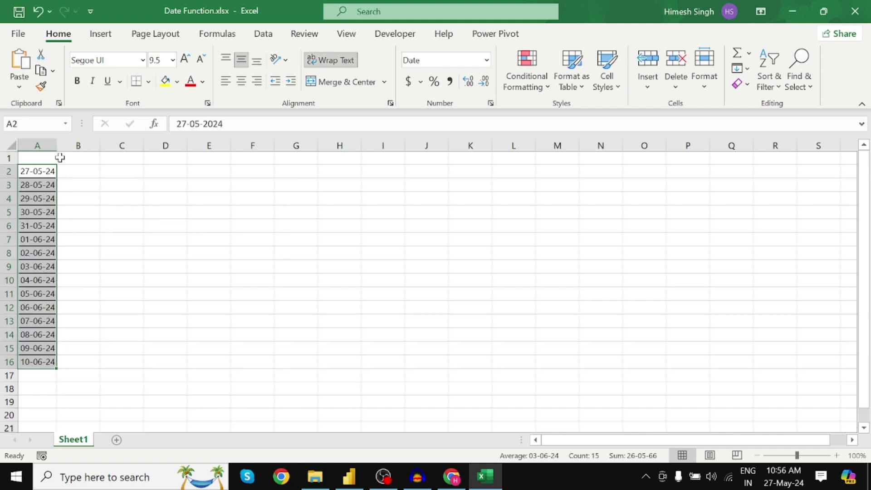
Step: Enter the header "Order Date" in cell A1 and fit column A to the header's width
click(37, 160)
text(Date)
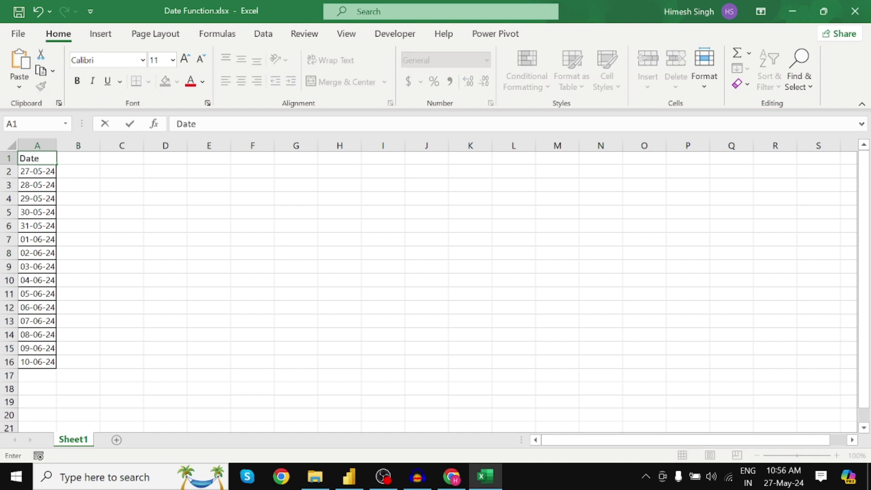
key(BackSpace)
key(BackSpace)
key(BackSpace)
key(BackSpace)
text(Order Dat)
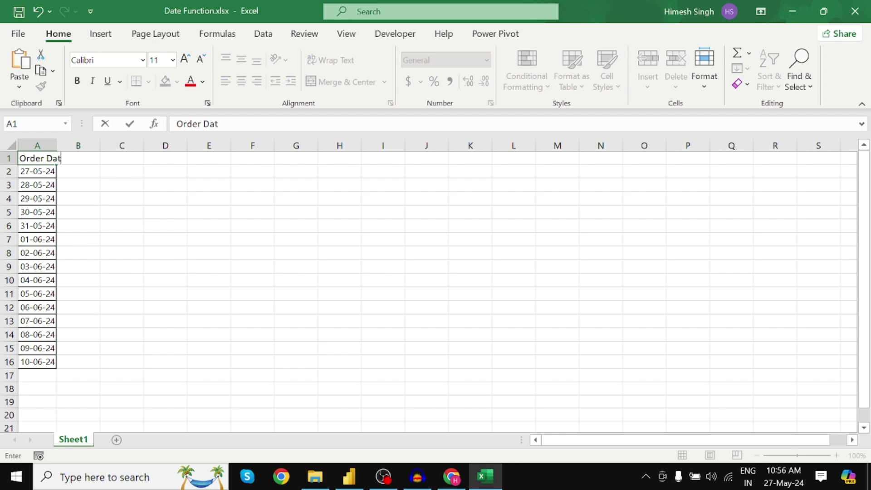
text(e)
key(Return)
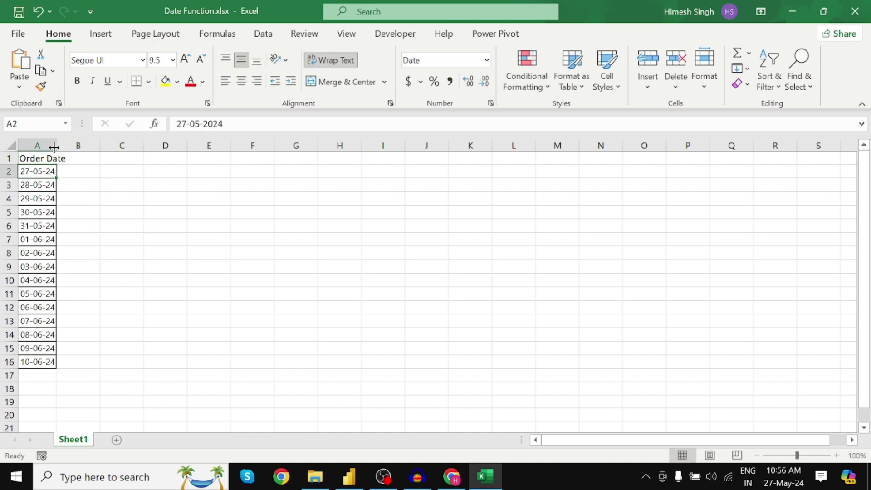
double_click(54, 147)
Step: Set the font size of the entire sheet to 14 and widen column A so its contents fit
click(10, 145)
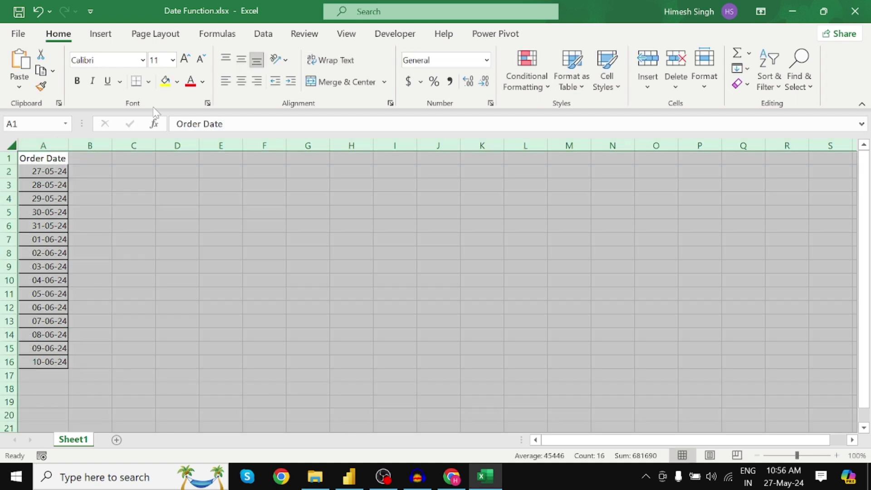
click(173, 60)
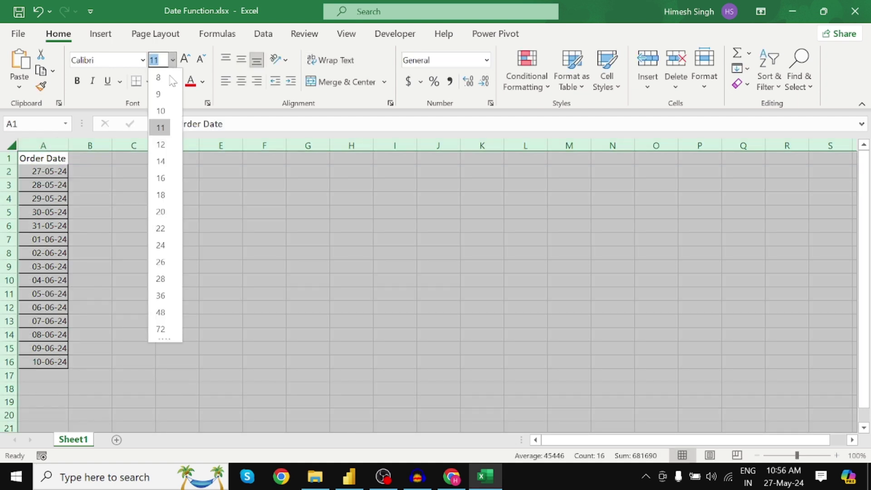
click(160, 178)
drag(83, 146, 90, 147)
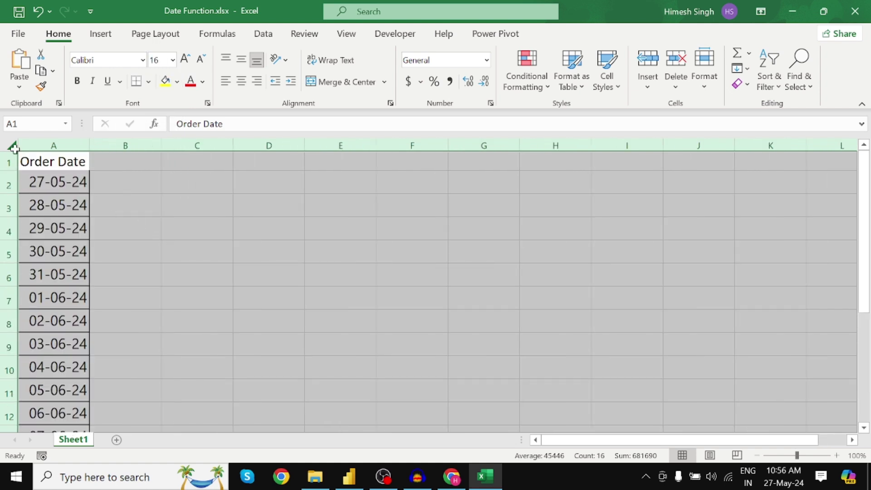
click(173, 63)
click(168, 158)
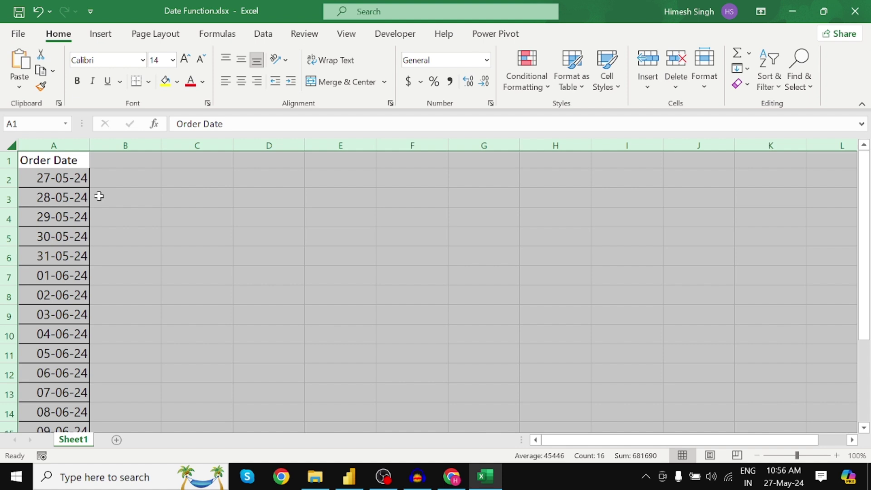
Step: Make the Order Date header in cell A1 bold
click(47, 161)
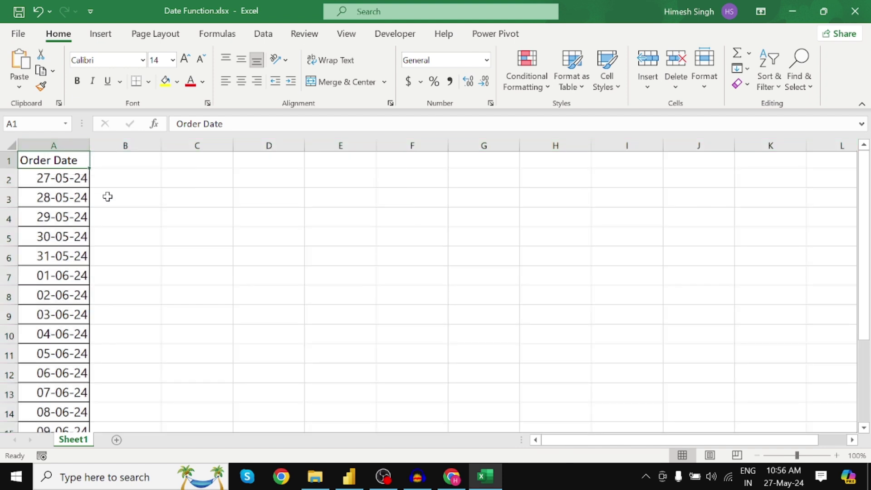
key(ctrl+b)
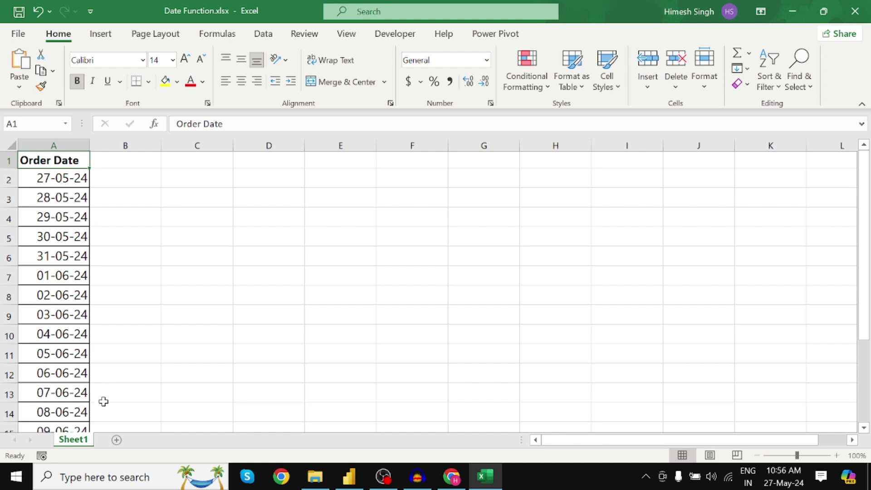
Step: Rename the worksheet Sheet1 to Order_Date
right_click(79, 443)
click(127, 290)
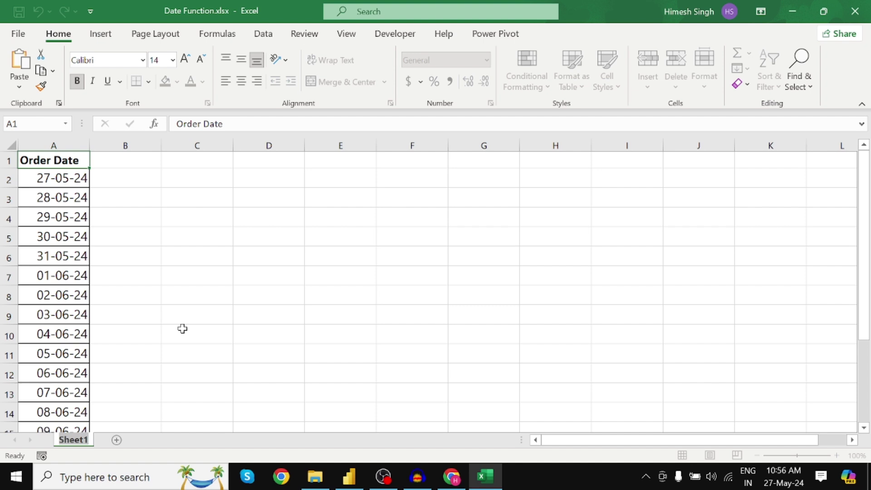
text(O)
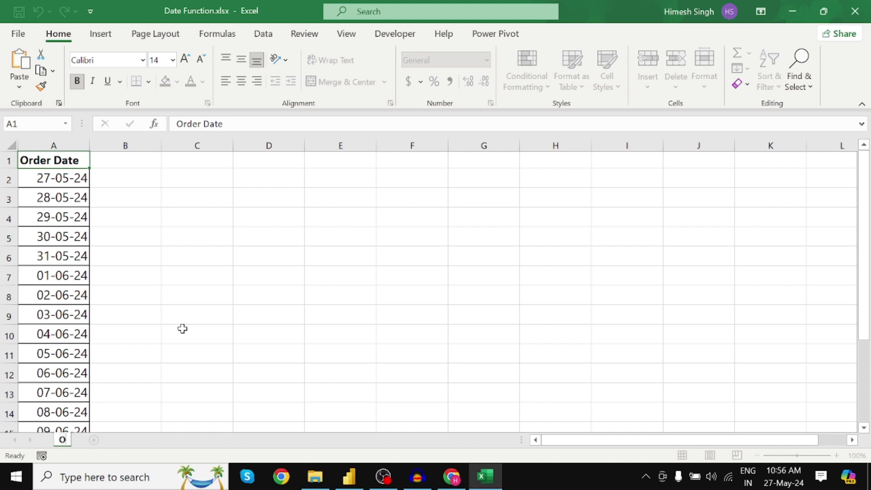
text(rder_Date)
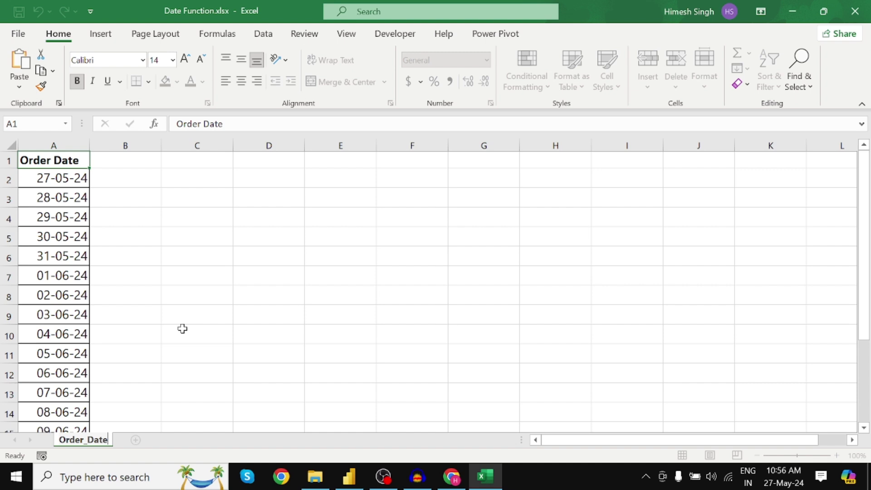
key(Return)
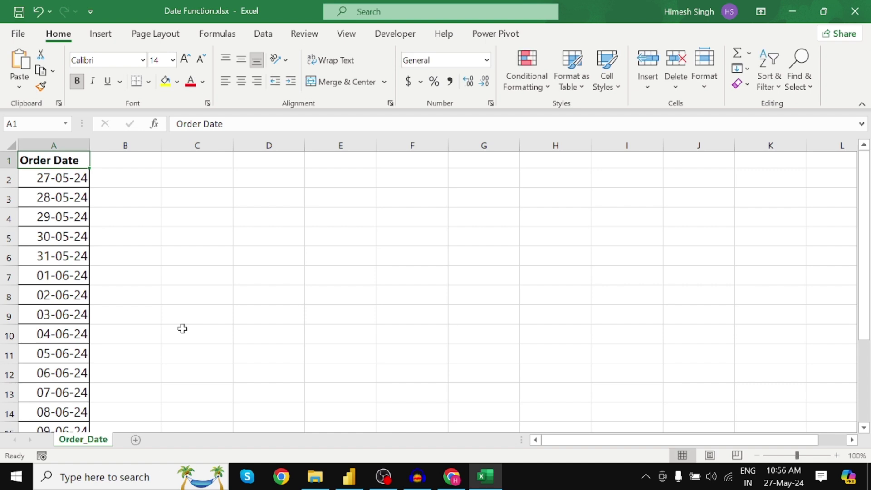
click(195, 240)
Step: Apply All Borders to the Order Date column's range A1:A16
drag(64, 159, 68, 400)
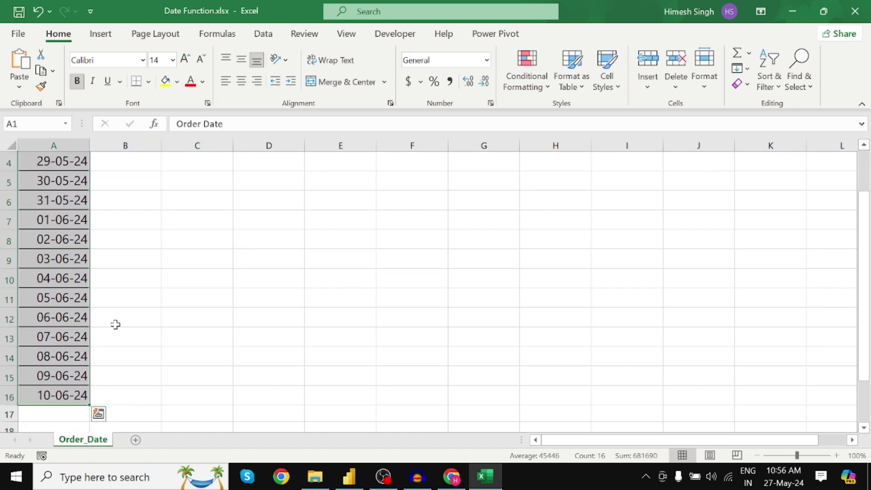
click(148, 82)
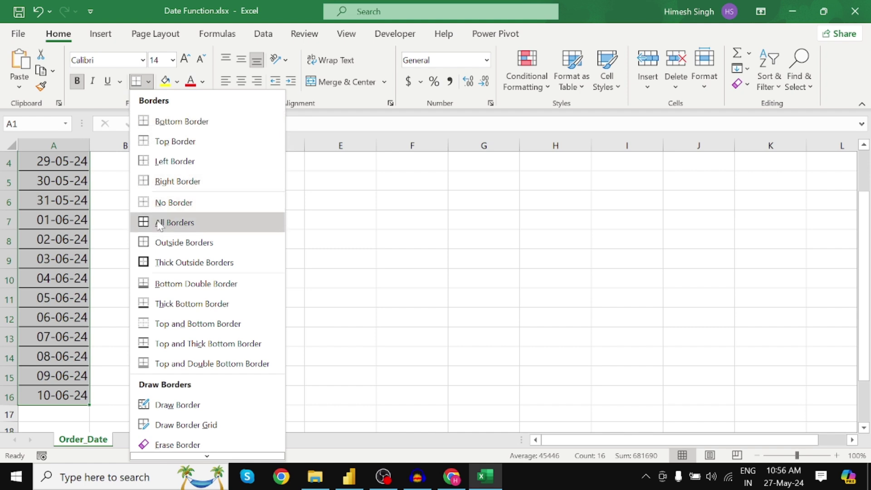
click(174, 222)
click(297, 269)
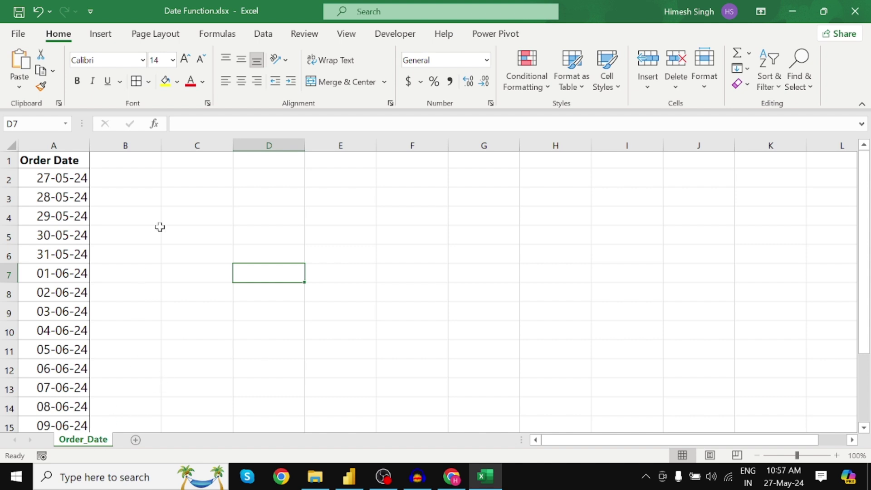
Step: Convert the range A1:A16 into a table that has headers
drag(54, 160, 61, 389)
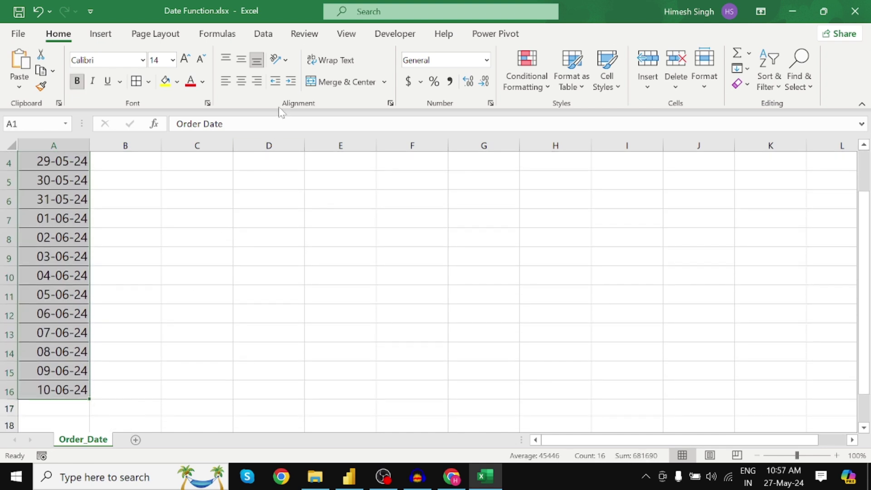
click(101, 35)
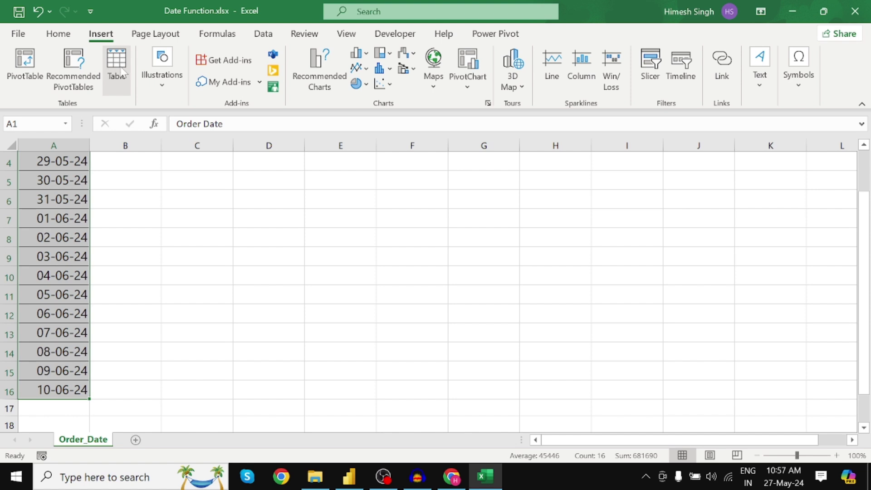
click(119, 72)
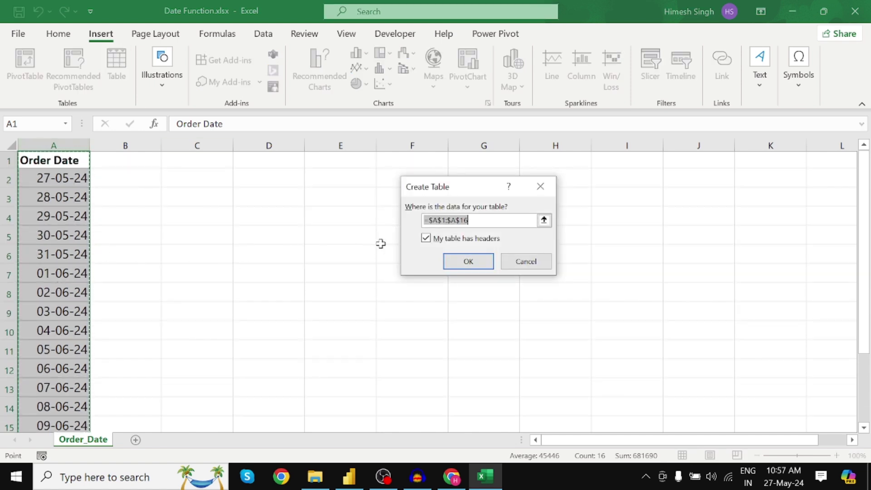
click(471, 263)
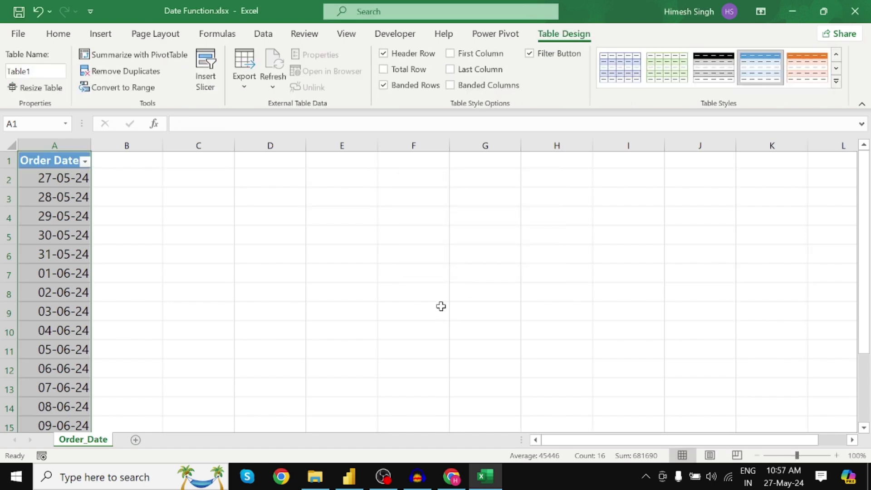
Step: Rename the new table to Date_Table
click(30, 71)
key(shift+Left)
key(shift+Left)
key(shift+Left)
key(shift+Left)
key(shift+Left)
key(shift+Left)
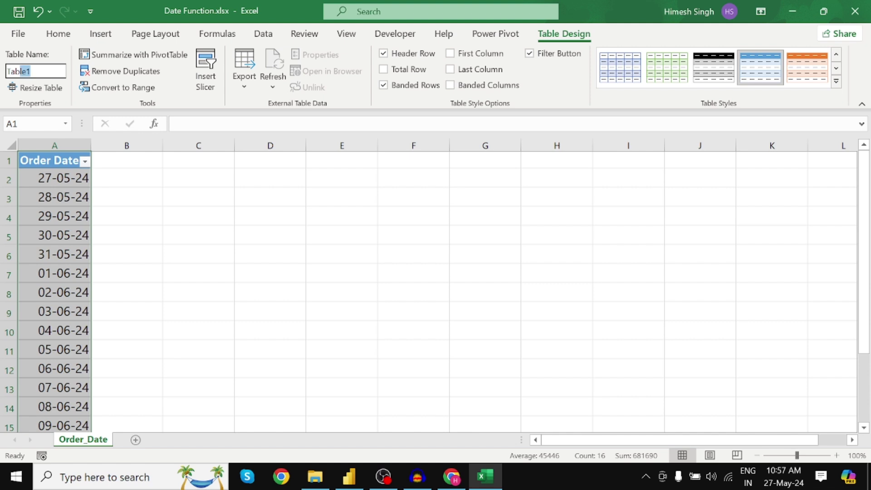
text(Date_)
key(Return)
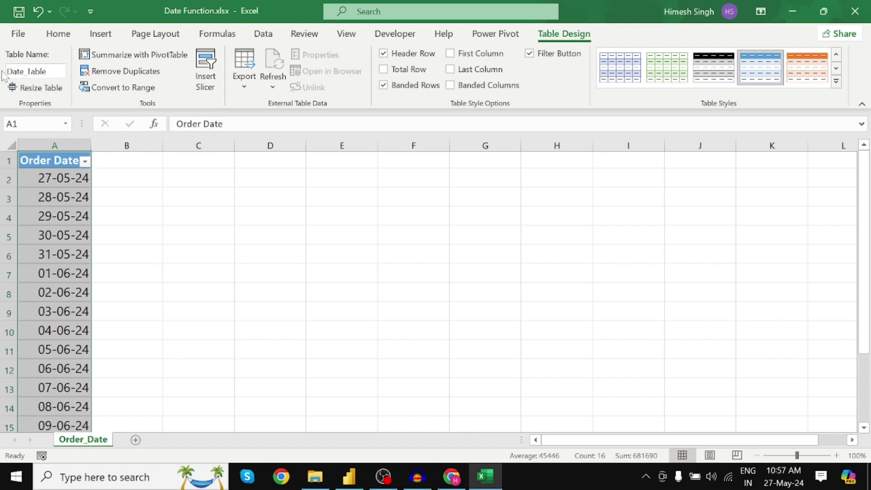
click(181, 227)
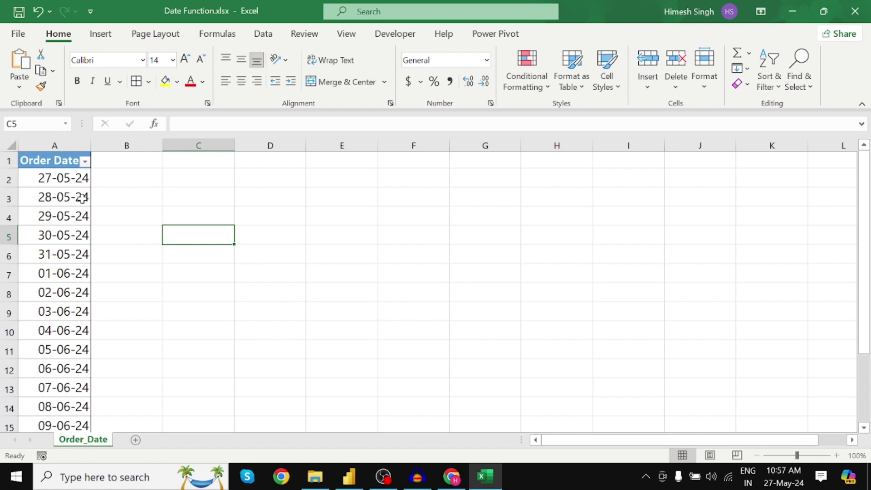
Step: Close the Date Function.xlsx workbook and display the full path of the folder that contains it
drag(64, 161, 52, 423)
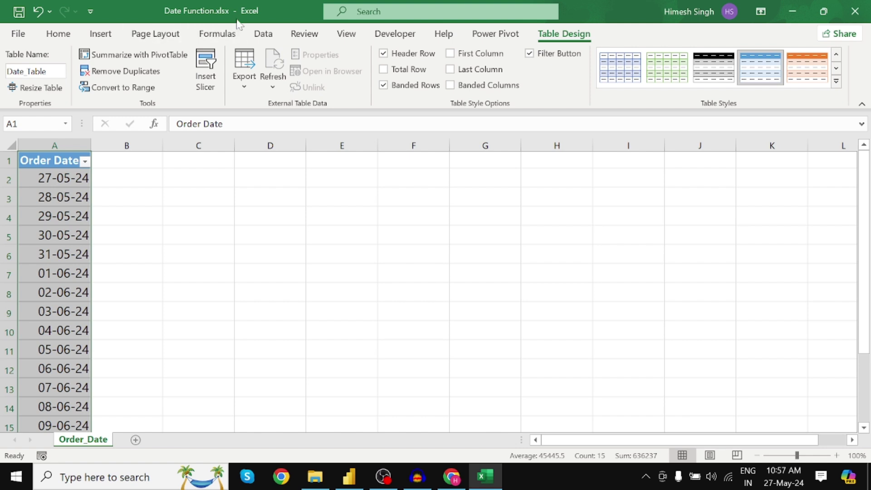
click(868, 4)
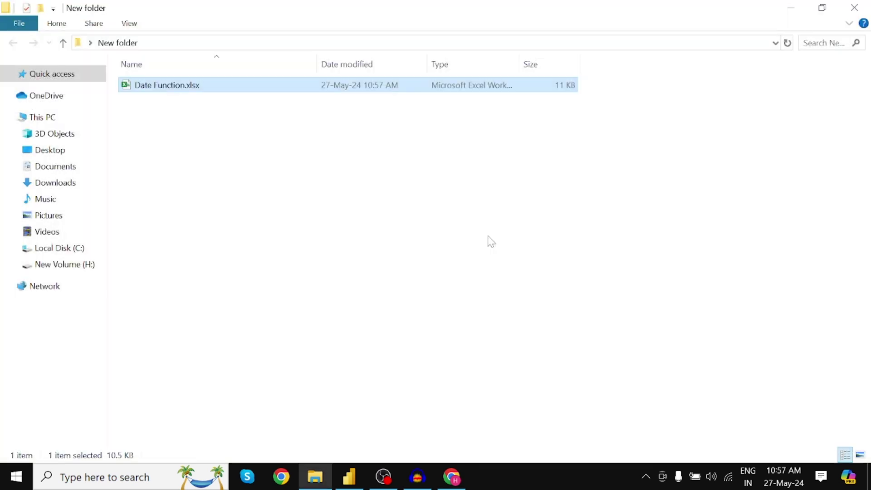
key(alt+d)
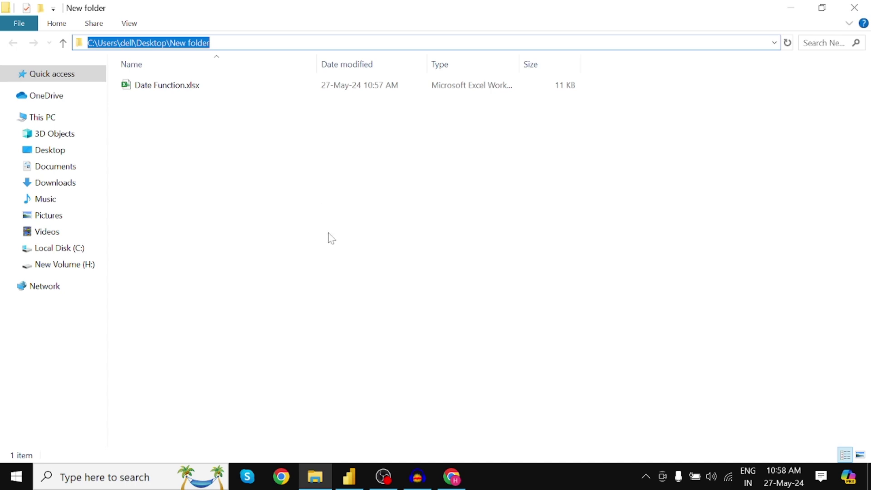
Step: Switch to Power BI Desktop and connect to the Excel workbook Date Function.xlsx in the Desktop's New folder
click(347, 478)
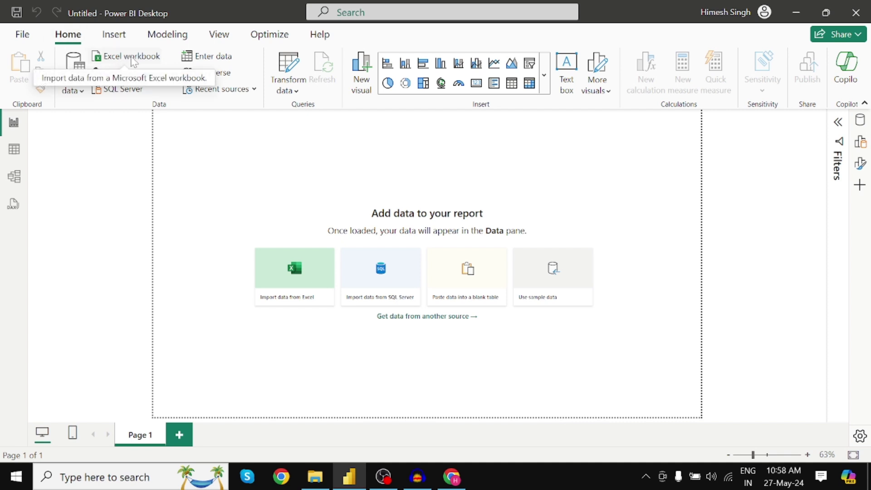
click(132, 63)
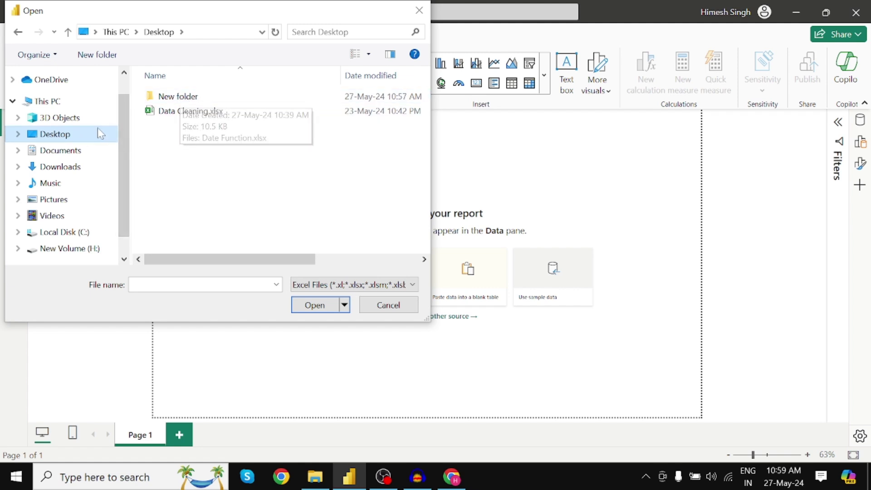
double_click(187, 97)
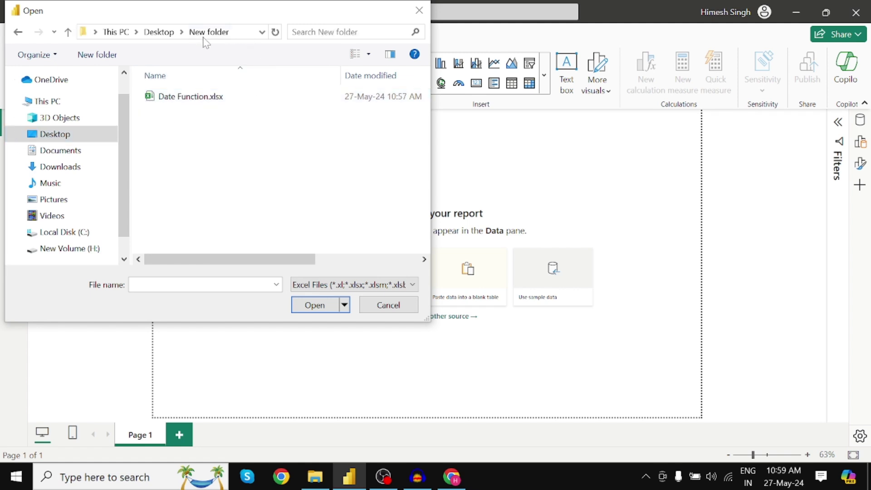
click(194, 97)
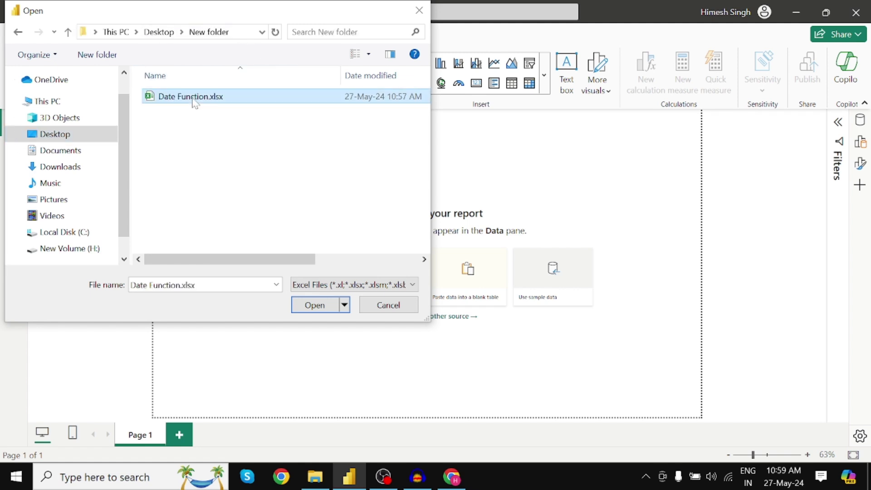
click(313, 305)
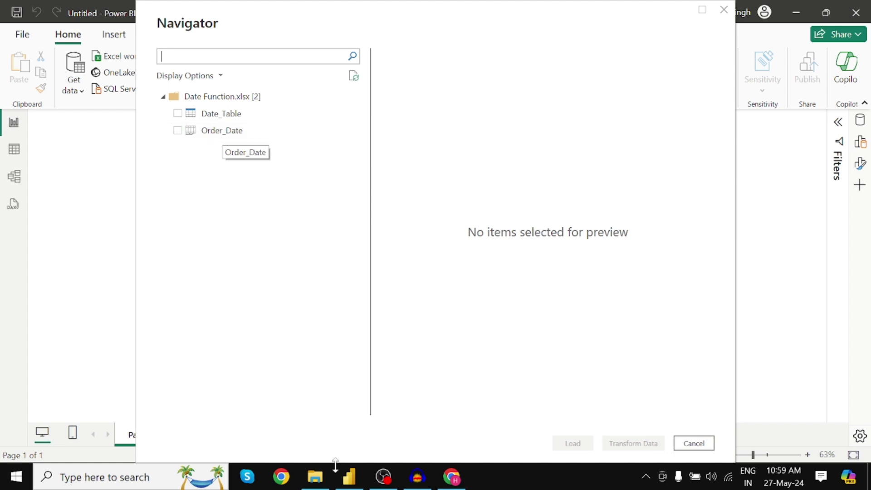
Step: Reopen Date Function.xlsx in Excel from File Explorer and check the sheet name and the table name
click(315, 477)
double_click(172, 89)
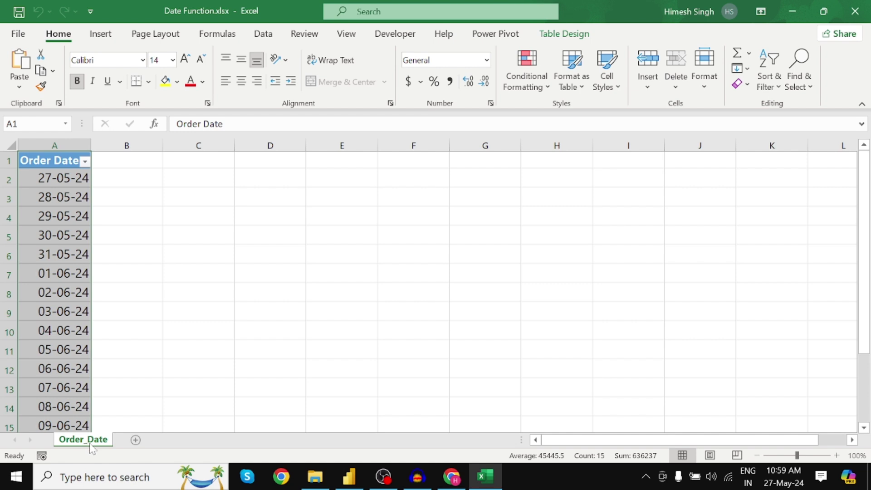
click(72, 183)
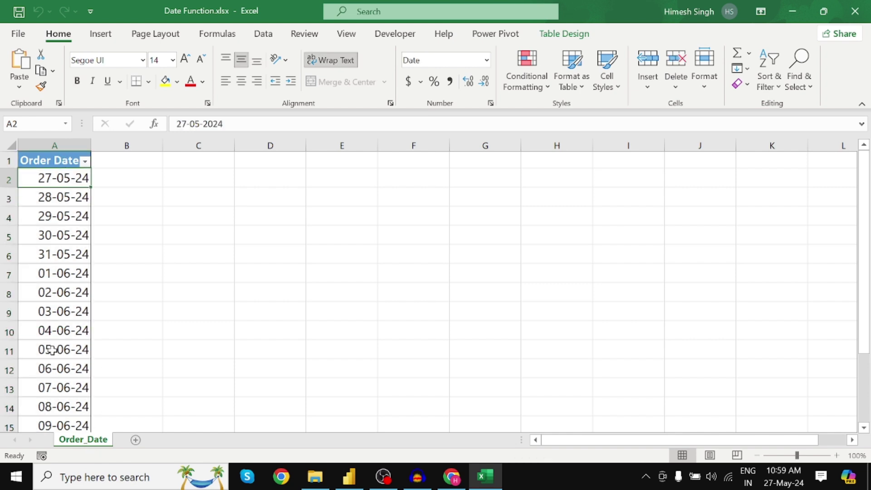
click(559, 36)
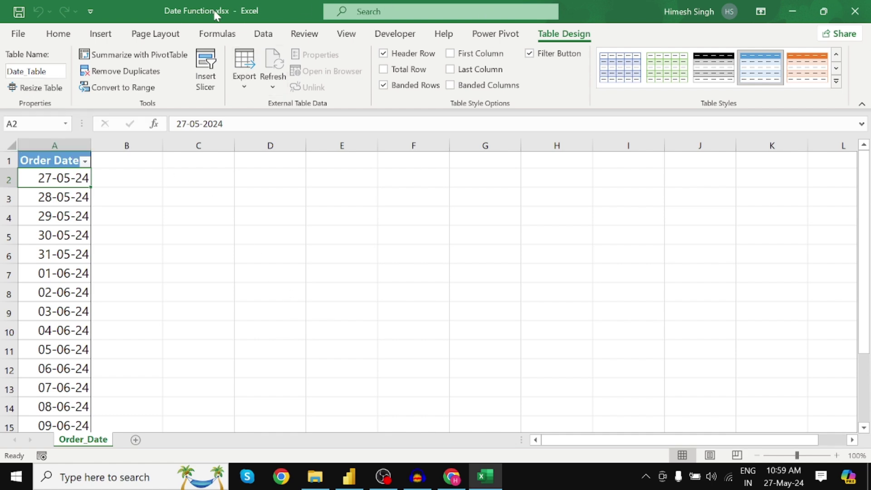
Step: Switch back to Power BI Desktop and select Date_Table in the Navigator for import
click(352, 483)
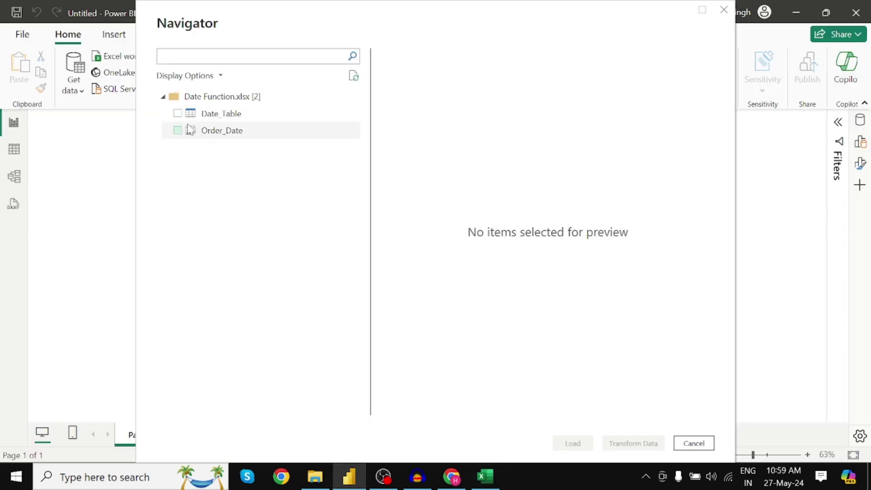
click(178, 114)
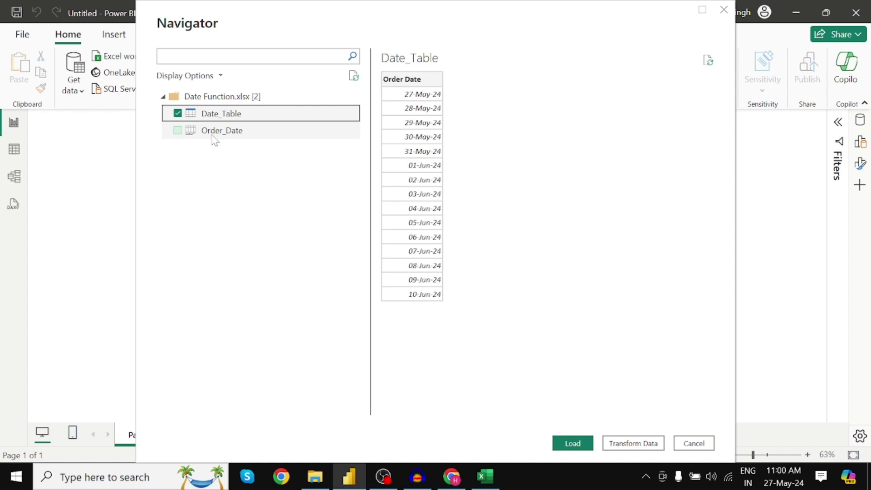
Step: Switch to Excel and enter "a" in cell G2 of the Order_Date sheet, outside the date table
click(485, 476)
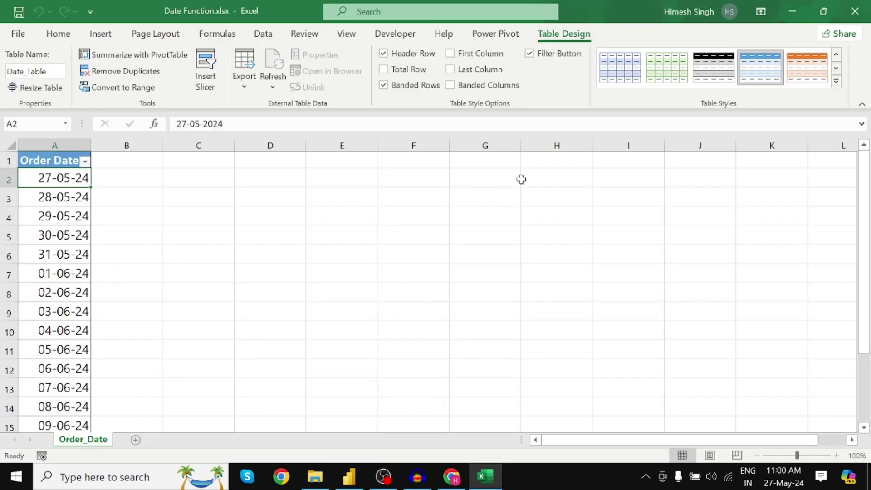
drag(64, 160, 98, 413)
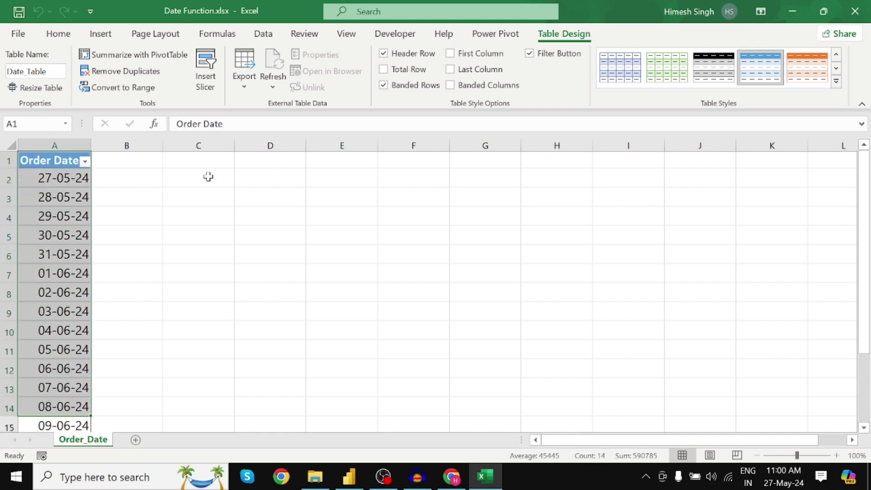
click(136, 162)
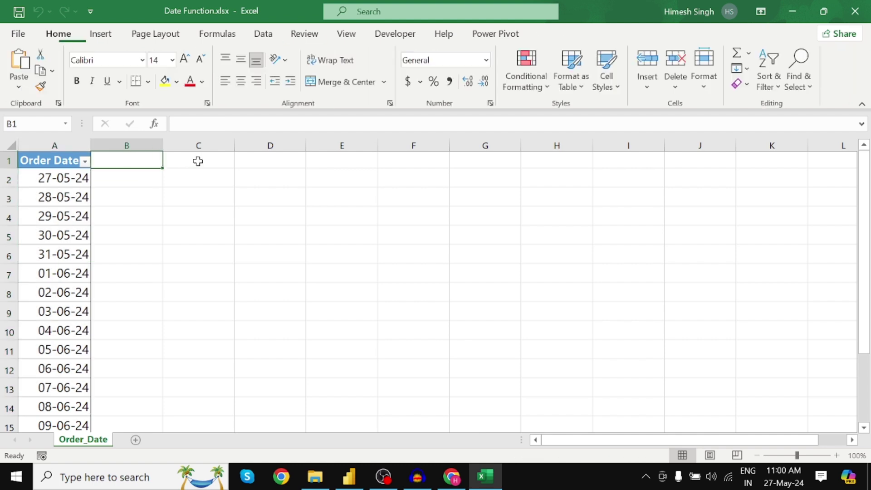
click(198, 161)
click(295, 154)
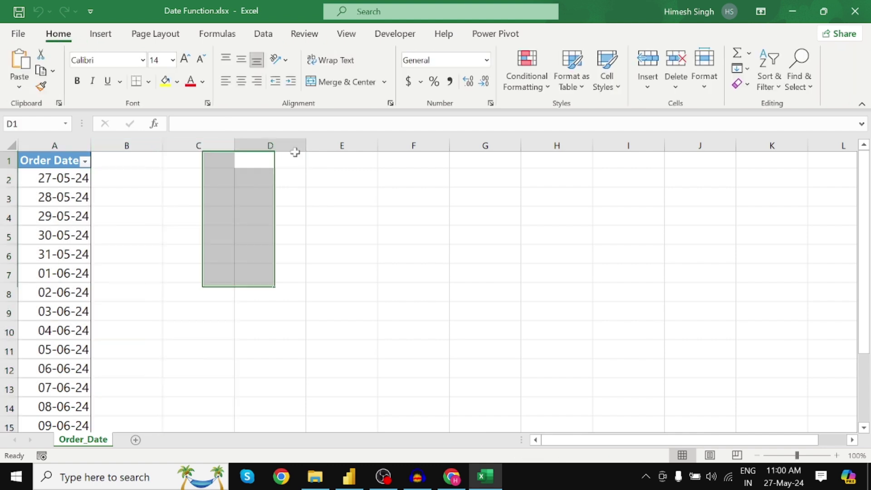
click(501, 181)
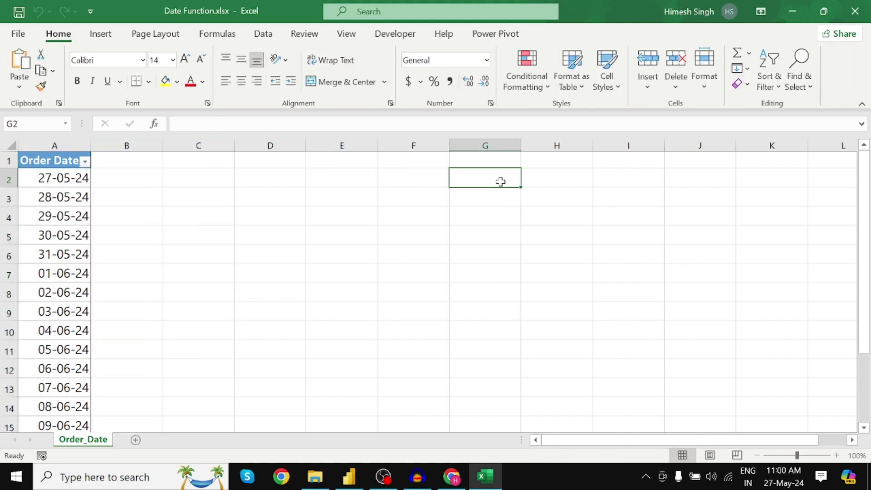
text(a)
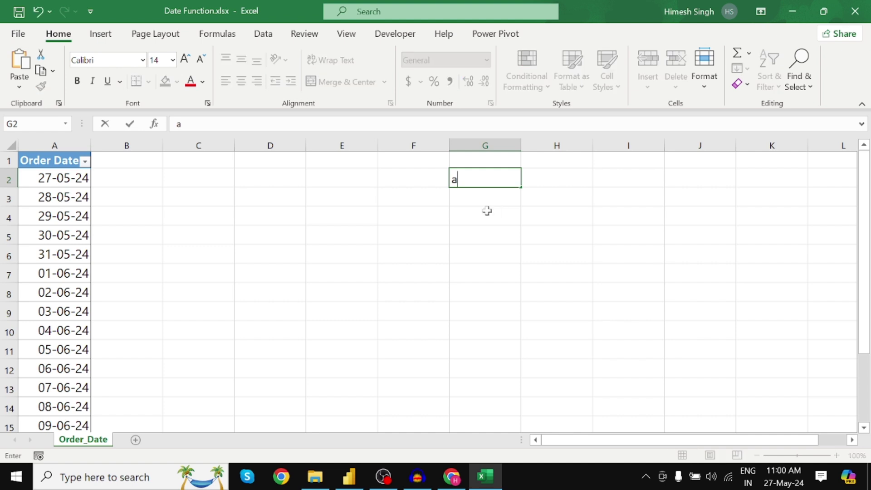
key(Return)
click(480, 179)
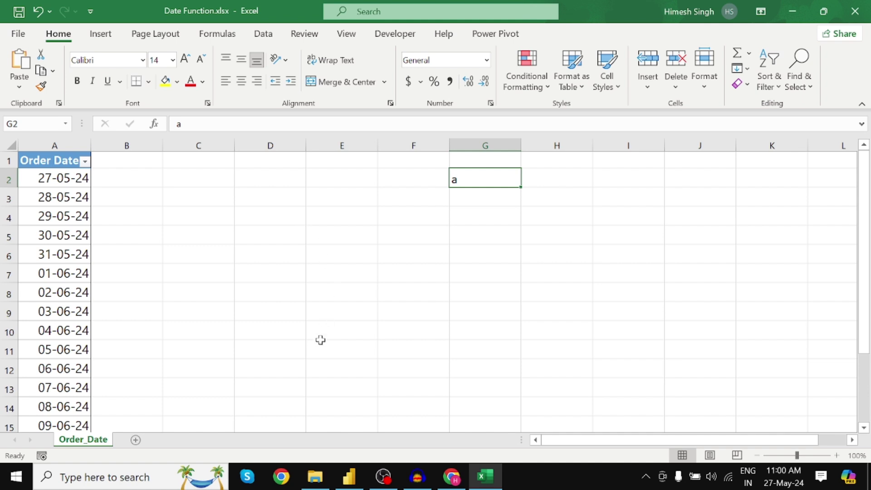
Step: Switch to Power BI Desktop and also select the Order_Date sheet in the Navigator to preview its data
click(349, 476)
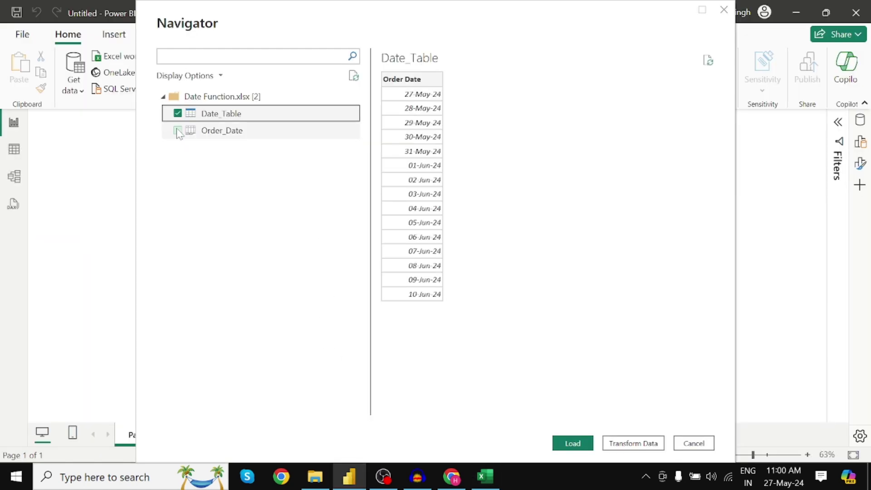
click(178, 131)
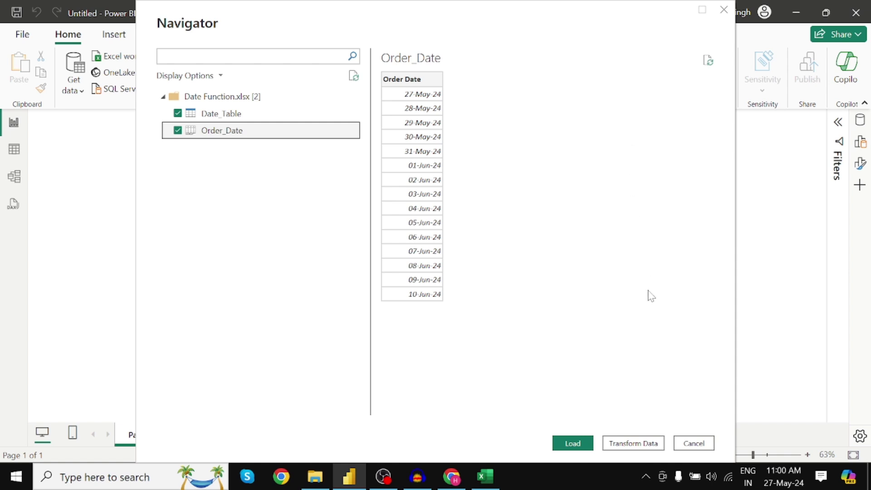
Step: Switch to Excel, clear the test entry in cell G2, and close Date Function.xlsx without saving the changes
click(486, 476)
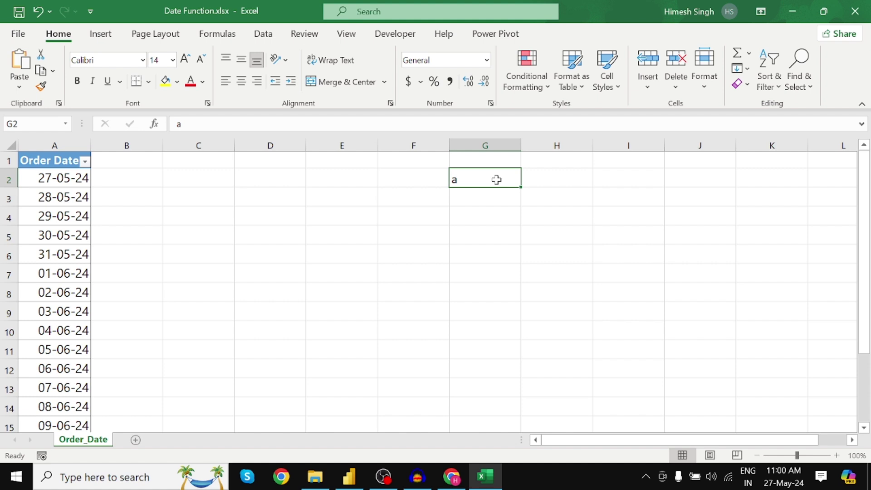
click(393, 237)
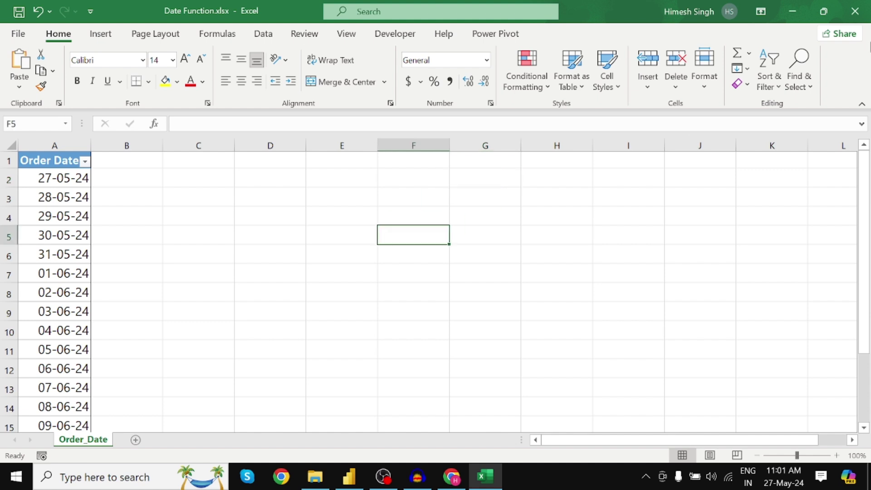
click(855, 11)
click(443, 255)
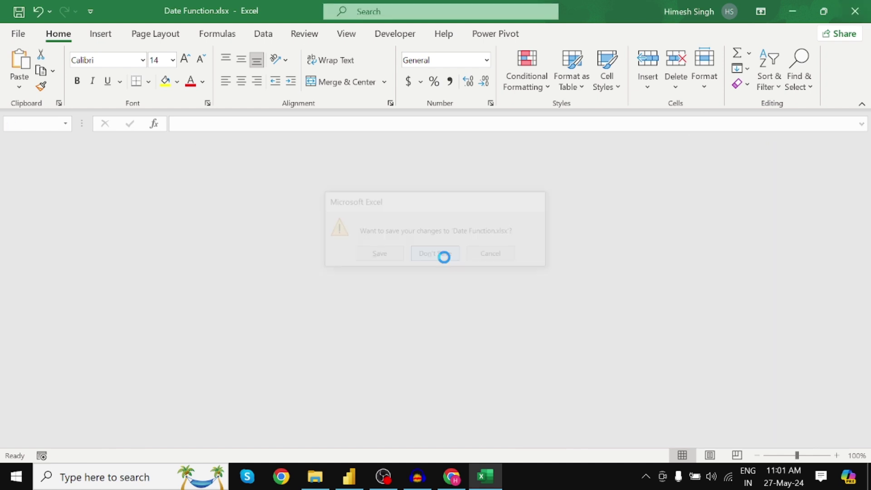
Step: Deselect Order_Date in the Navigator, leaving only Date_Table selected, and open that table in the Power Query Editor
click(176, 132)
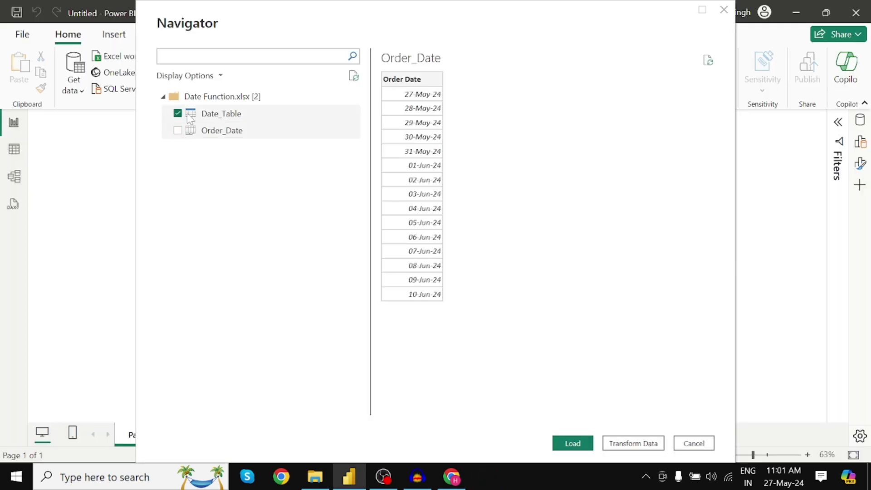
click(208, 116)
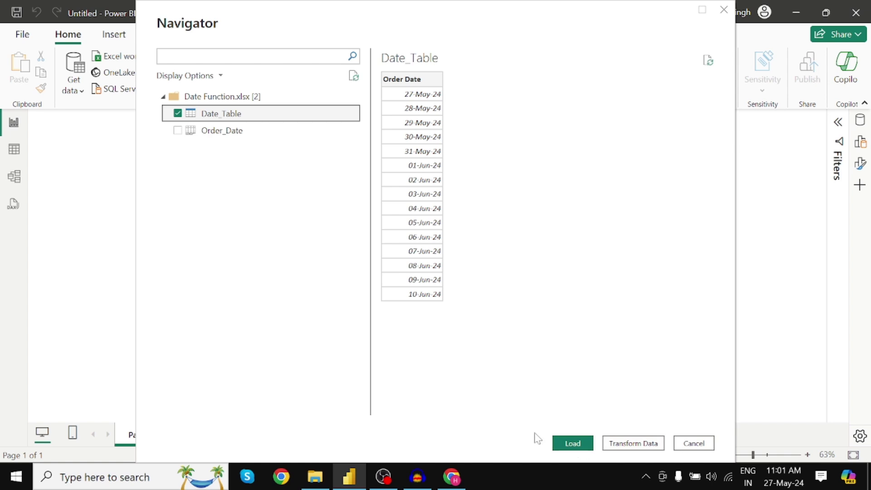
drag(481, 18, 505, 222)
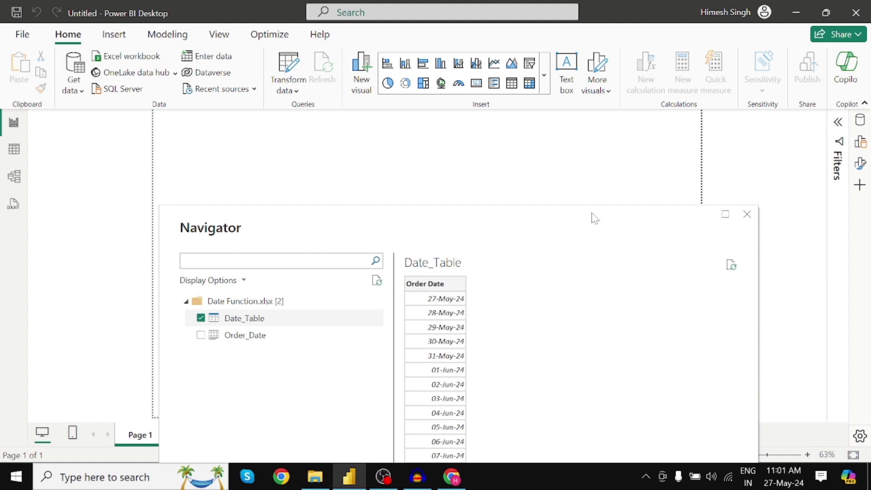
drag(554, 222, 523, 109)
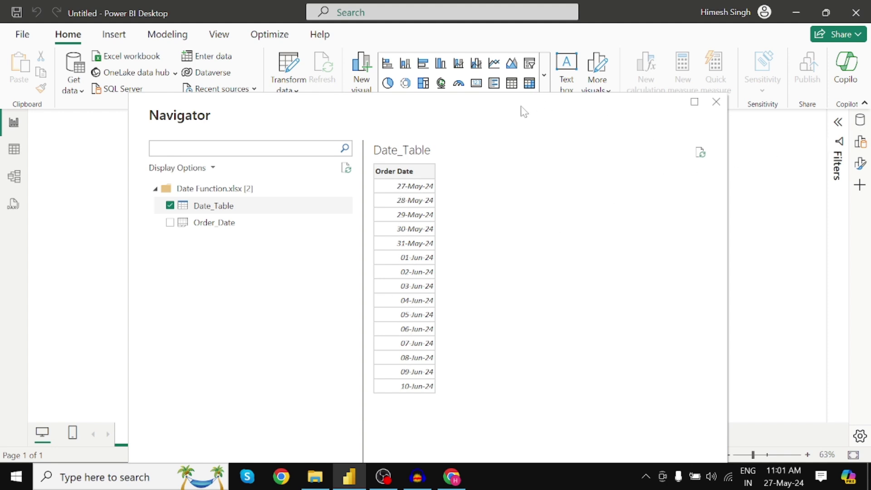
drag(521, 111, 521, 25)
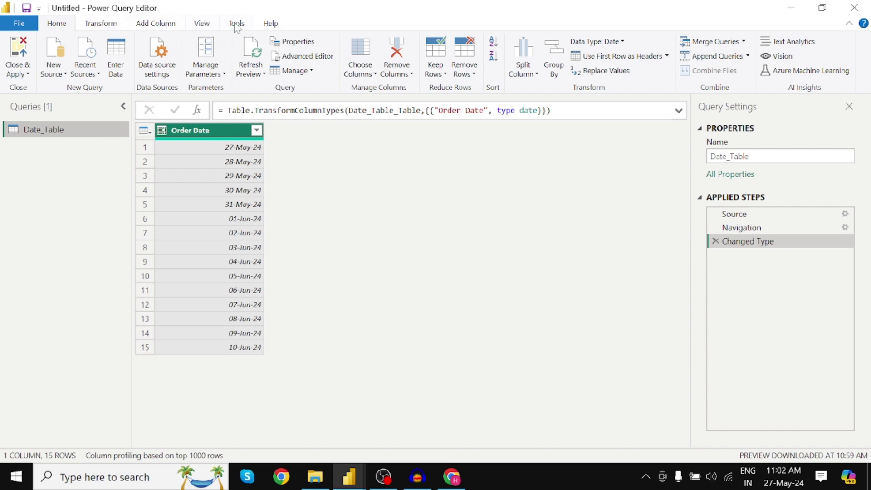
Step: Compare the commands for transforming the existing Order Date column with those for adding new columns
click(107, 24)
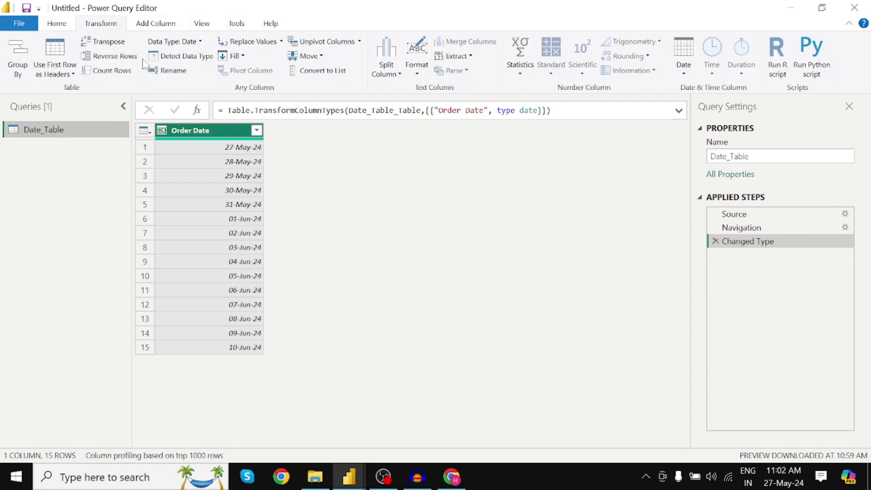
click(156, 24)
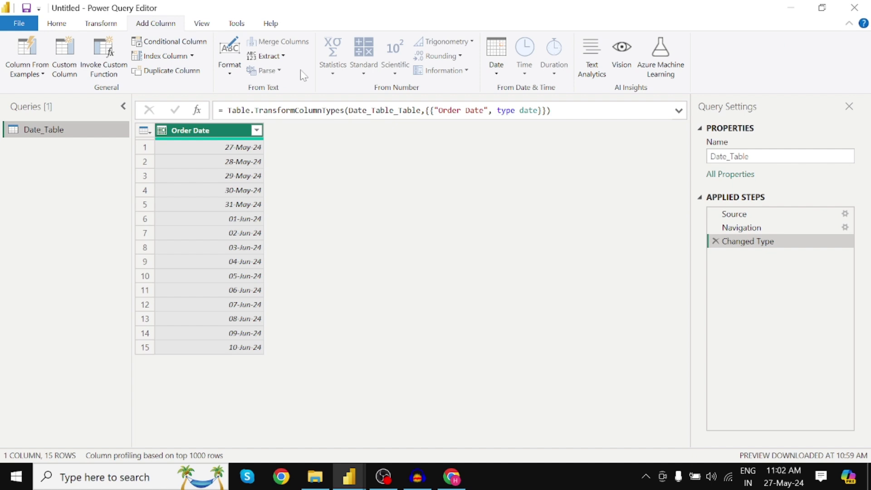
click(109, 24)
click(152, 24)
click(101, 25)
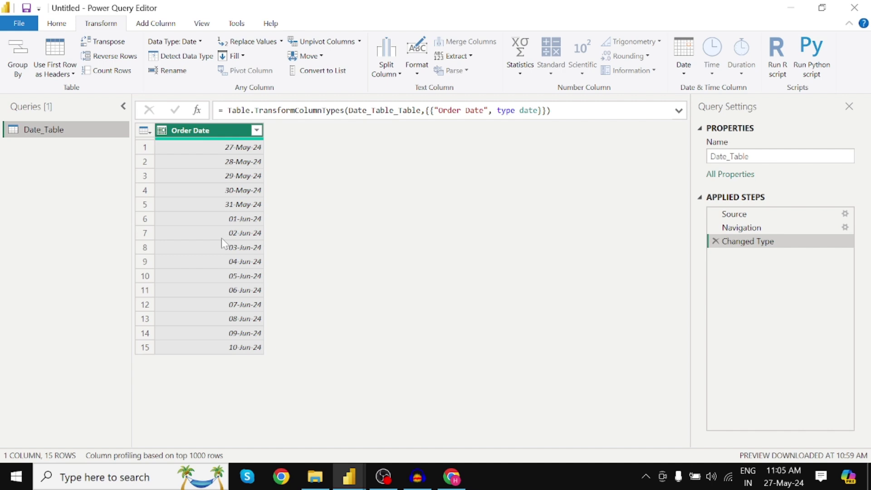
click(160, 28)
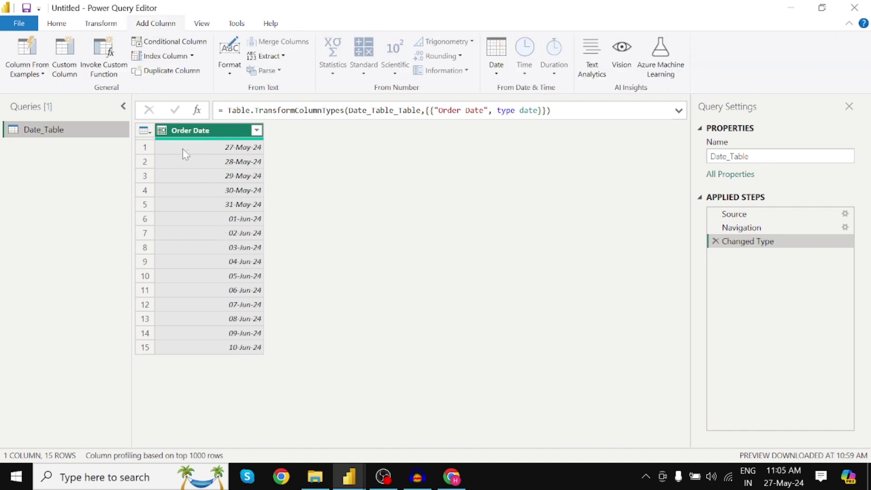